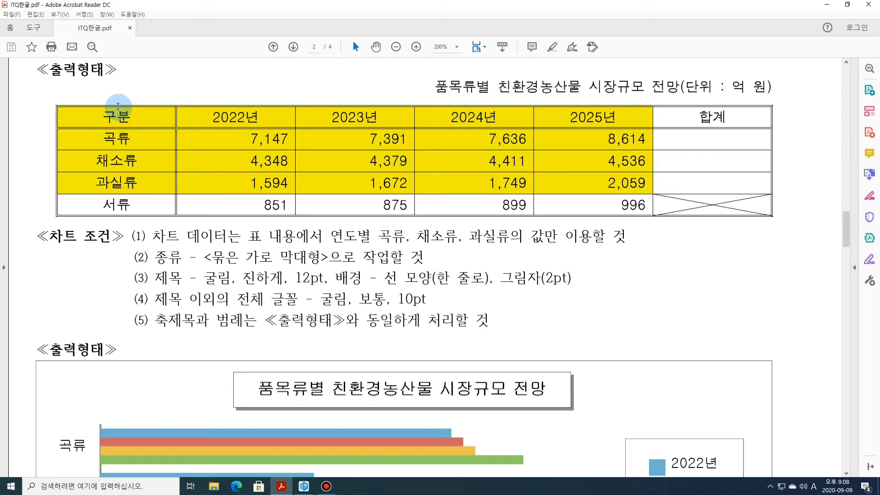
Review the source table, chart conditions and sample chart in the exam PDF
scroll(134, 134, "down", 3)
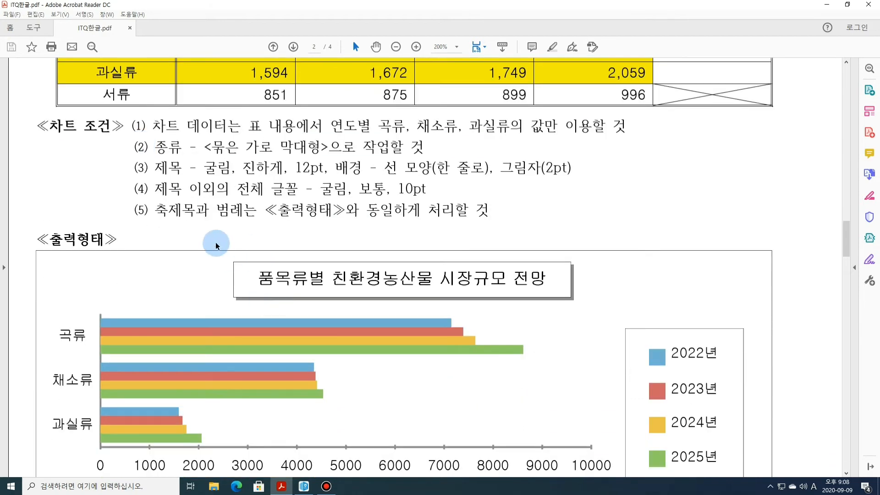
scroll(216, 246, "up", 2)
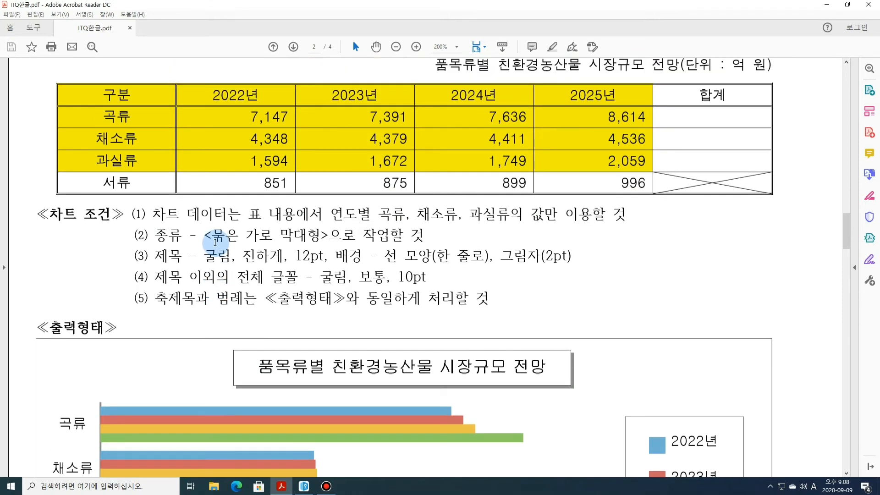
scroll(202, 189, "up", 1)
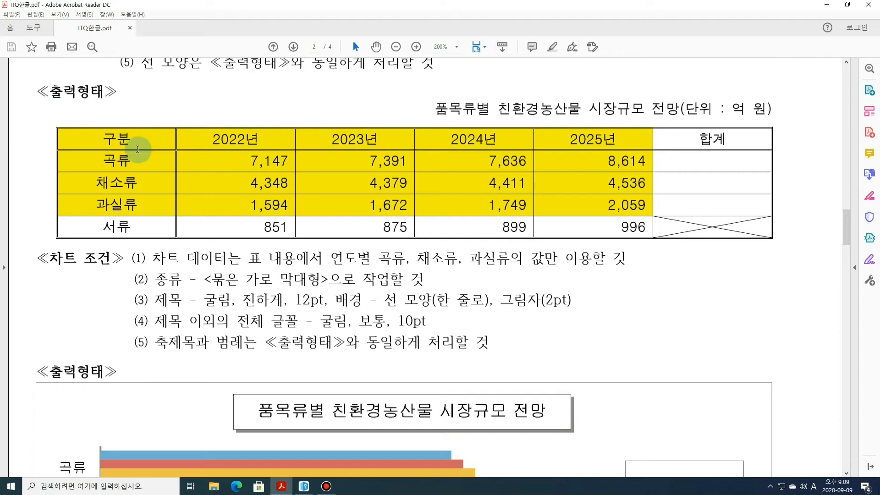
scroll(254, 174, "down", 1)
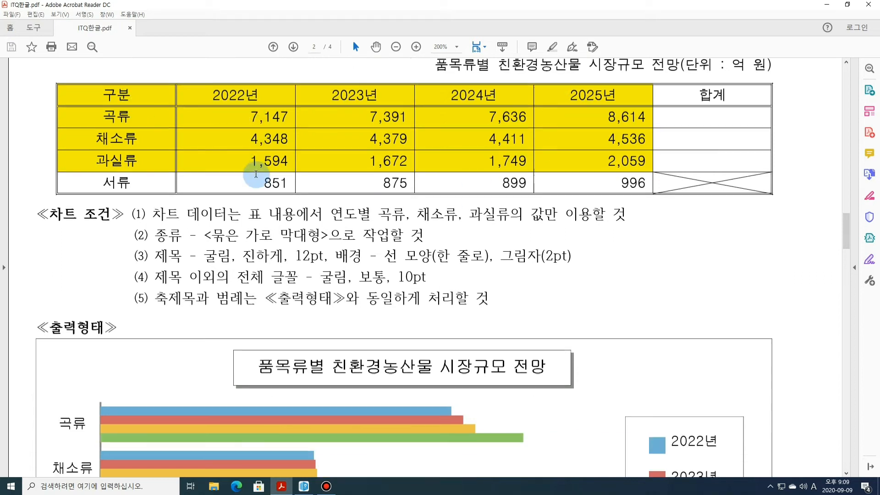
scroll(389, 389, "up", 1)
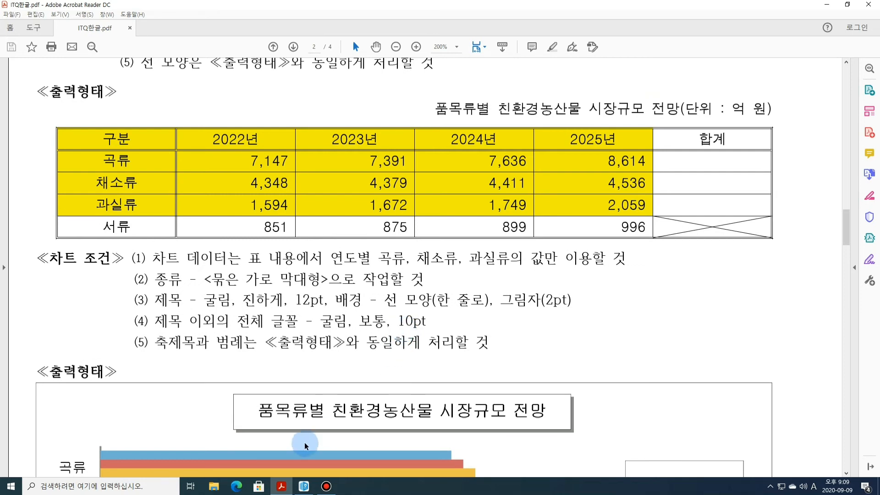
Switch to the Hangul document and insert a chart from the table's 구분 to 2025년 columns, covering the header, 곡류, 채소류 and 과실류 rows
left_click(304, 488)
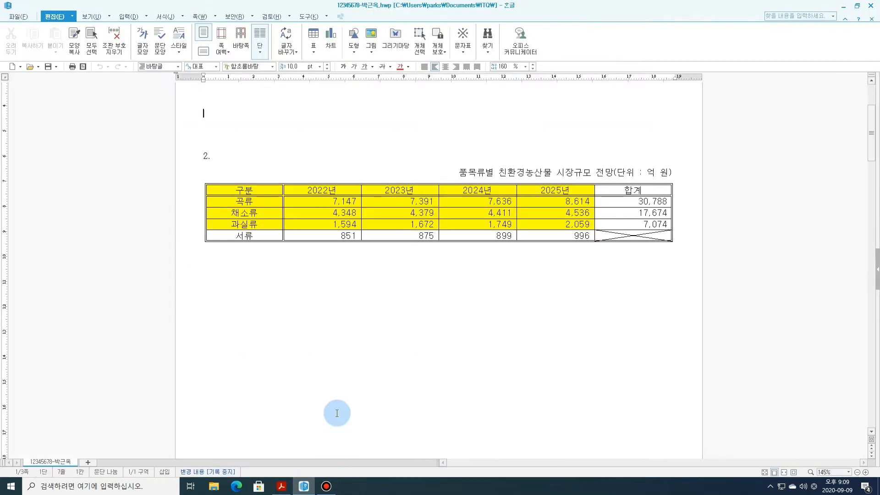
left_click(365, 370)
scroll(365, 370, "up", 3)
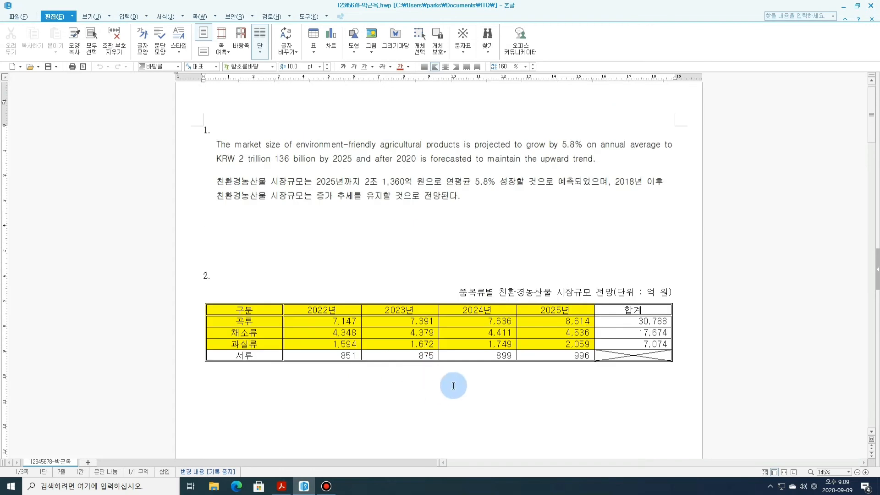
scroll(424, 286, "down", 6)
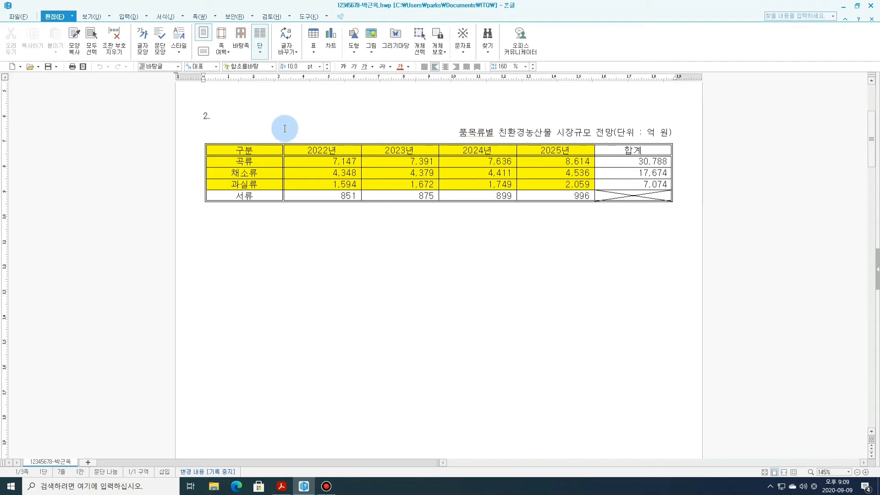
left_click_drag(270, 147, 576, 185)
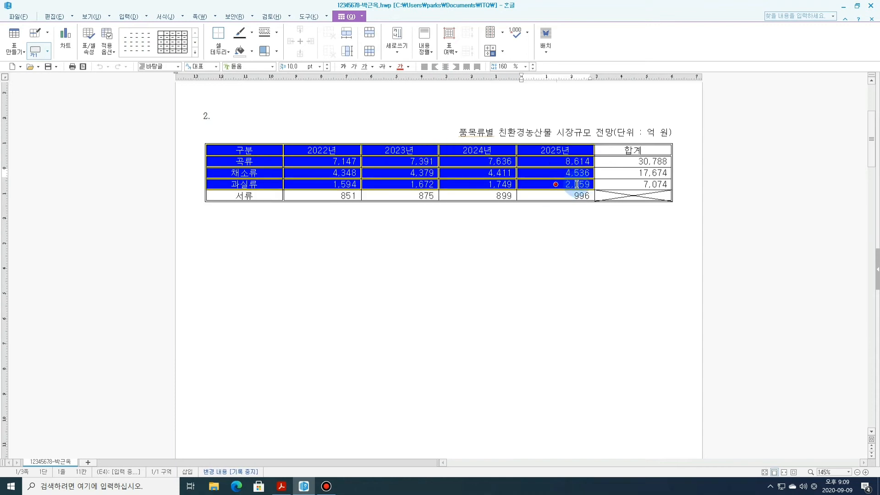
left_click(573, 197)
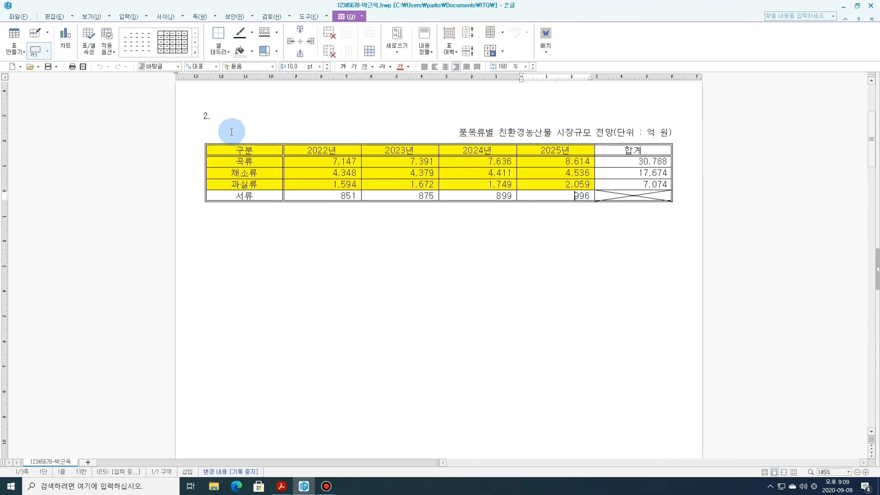
left_click_drag(242, 150, 546, 184)
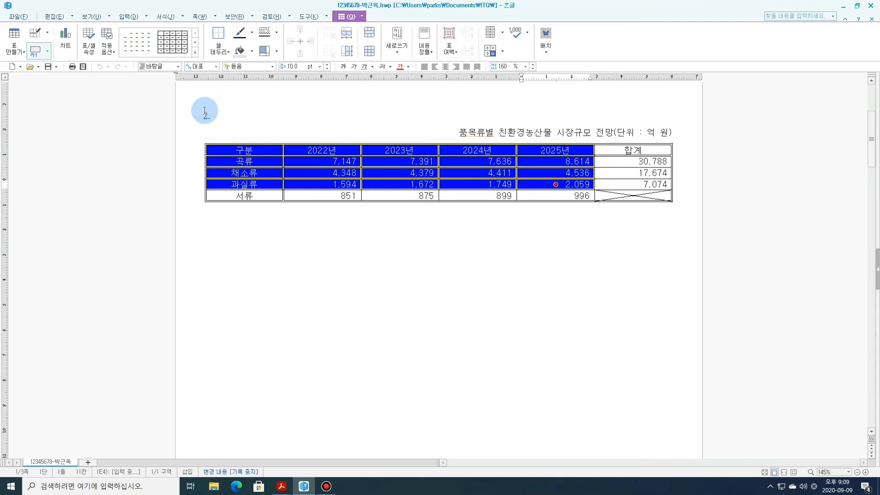
left_click(128, 17)
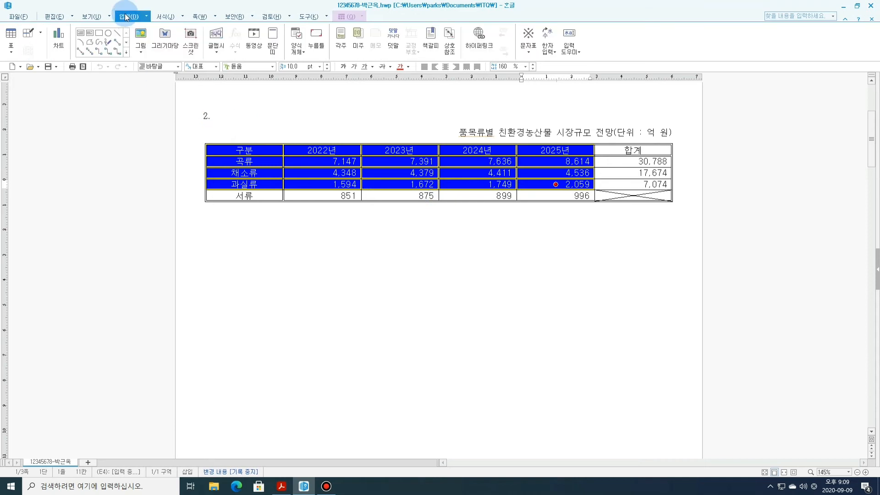
left_click(58, 41)
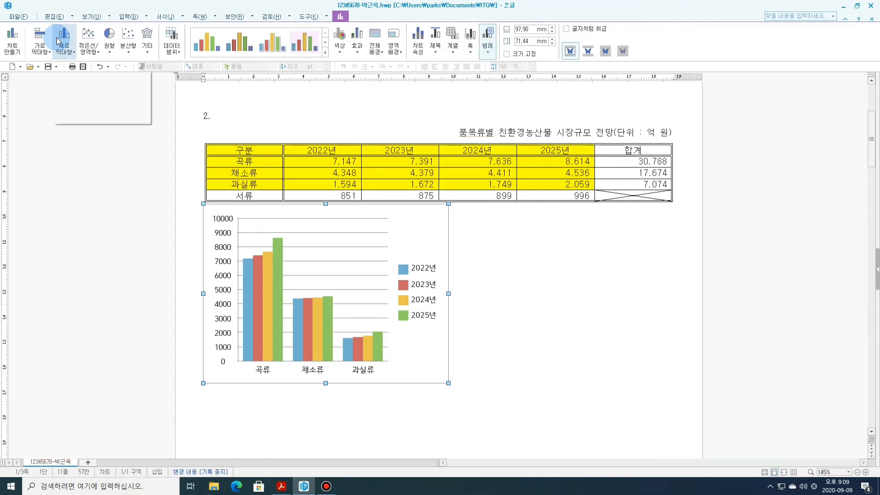
Widen the chart to about 187 mm so it spans the width of the table above
left_click(300, 327)
left_click(372, 343)
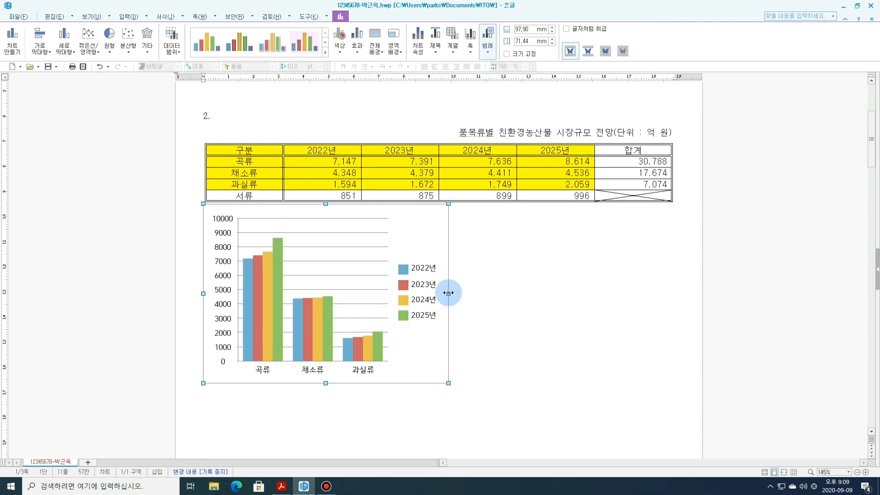
left_click_drag(448, 294, 672, 330)
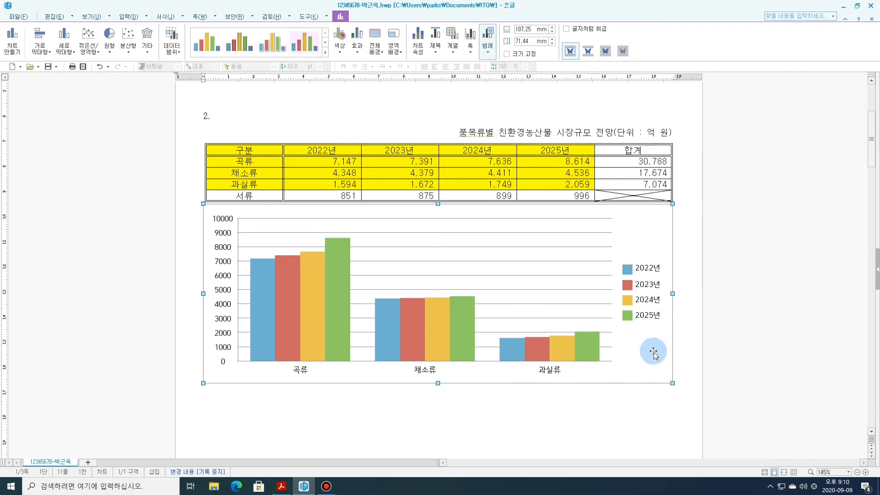
Enter editing mode for the chart and open its chart wizard (차트 마법사)
left_click(647, 225)
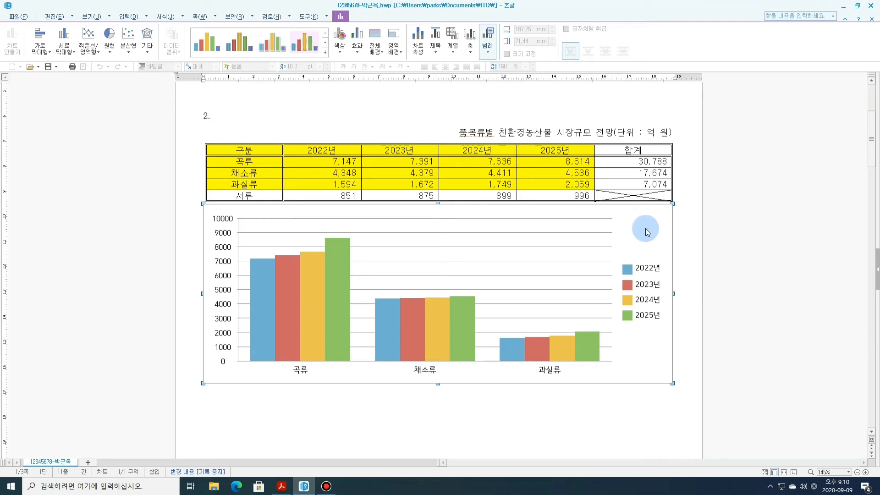
right_click(645, 228)
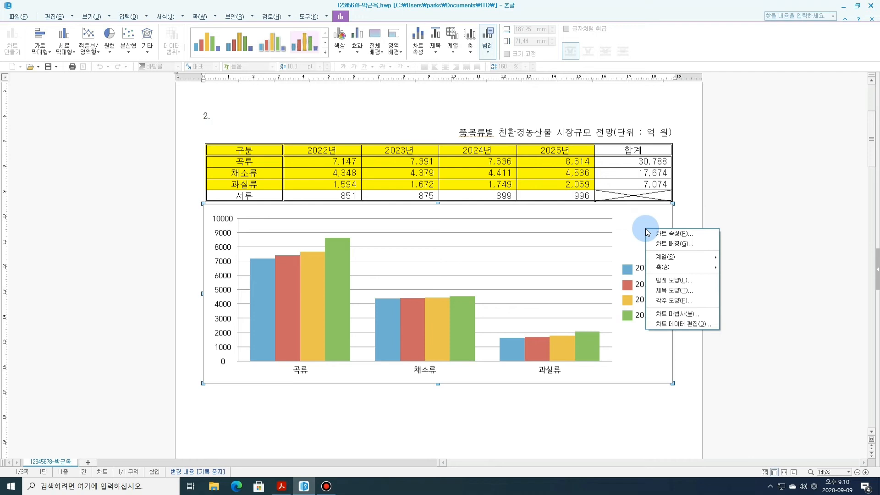
left_click(685, 315)
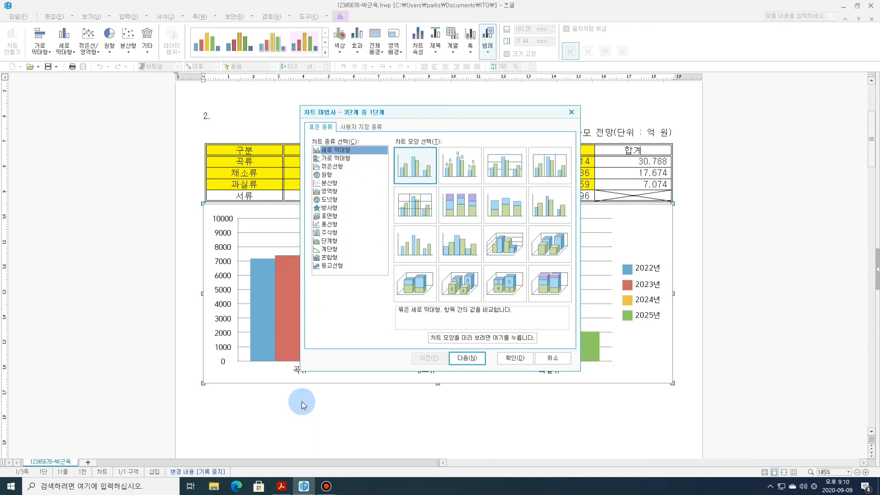
Switch to the exam PDF in Acrobat Reader and examine the chart conditions on the data range and chart type
left_click(283, 487)
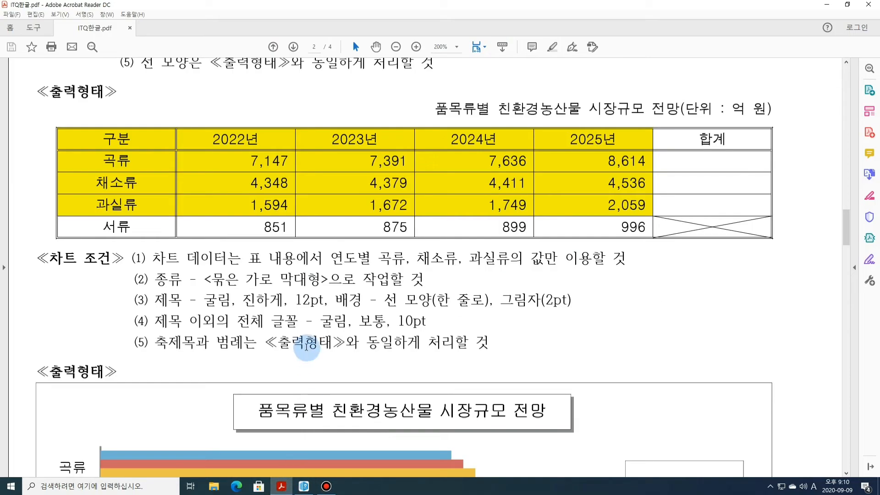
scroll(306, 346, "down", 2)
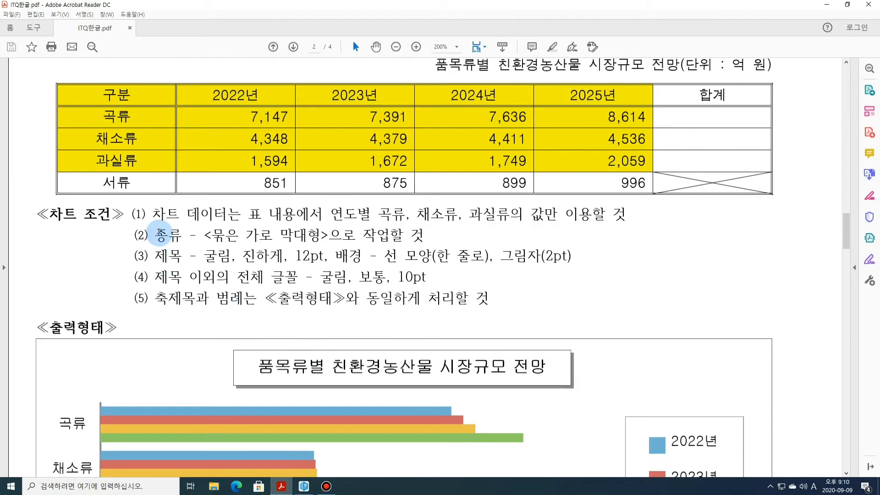
left_click_drag(156, 234, 185, 235)
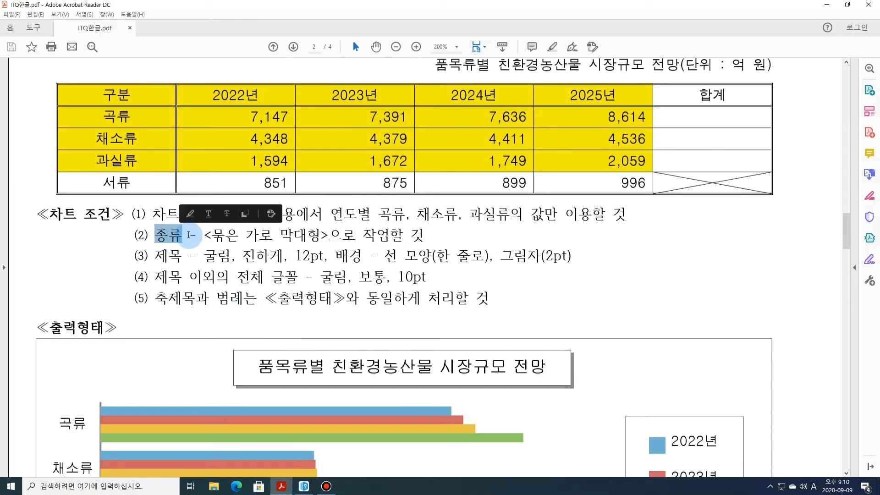
left_click_drag(148, 213, 617, 218)
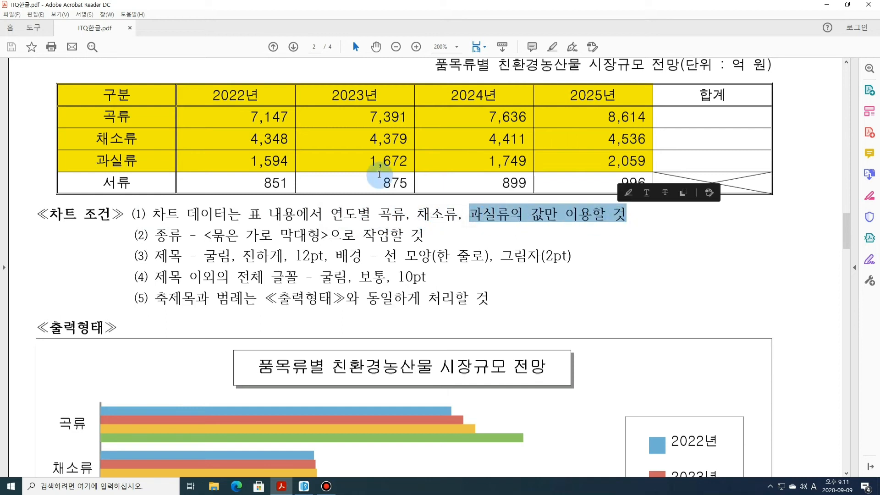
left_click_drag(100, 92, 540, 168)
left_click(612, 221)
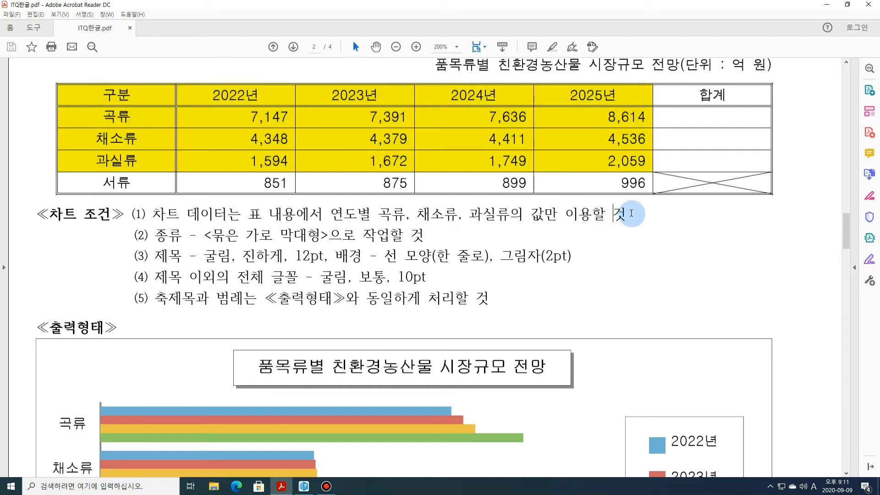
mouse_move(630, 213)
left_mouse_down()
mouse_move(158, 214)
mouse_move(166, 216)
left_mouse_up()
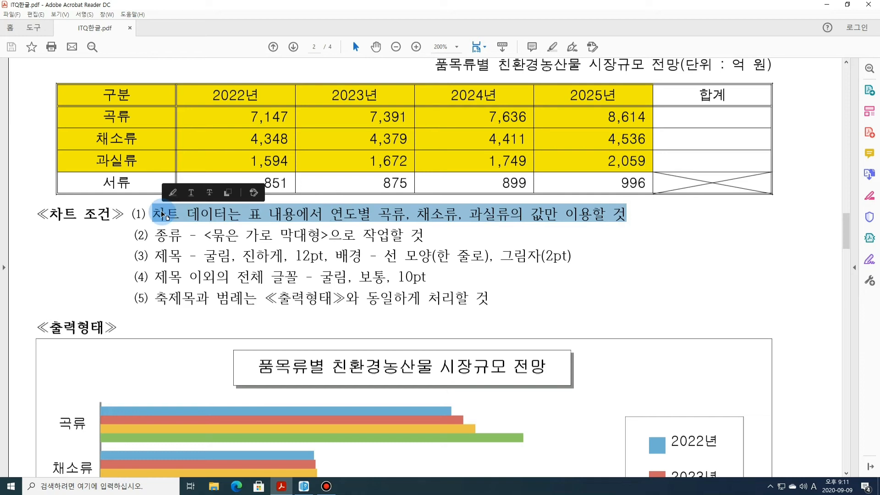
double_click(177, 236)
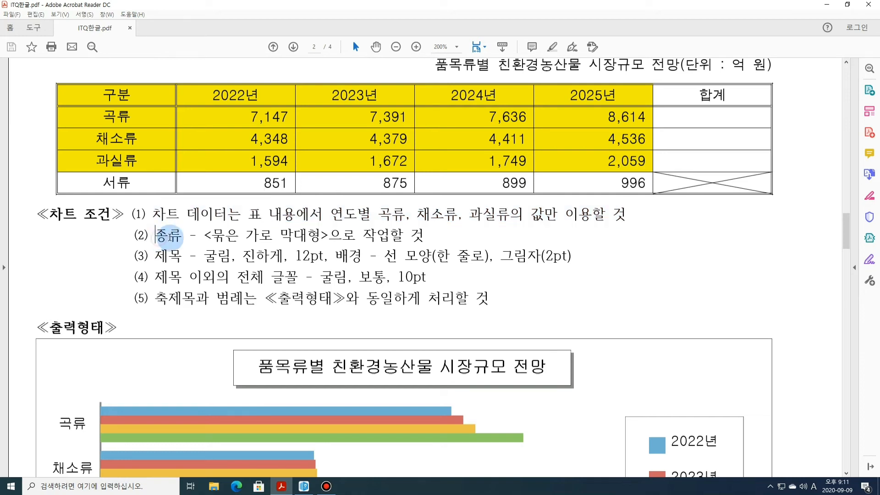
left_click_drag(203, 234, 435, 235)
left_click(437, 236)
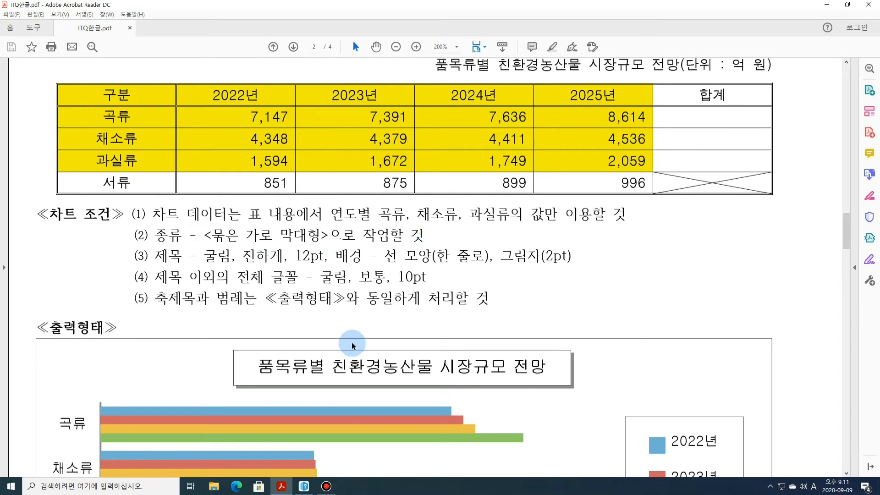
Return to Hangul, choose the 가로 막대형 chart type with the clustered 묶은 가로 막대형 shape, and advance to the wizard's direction settings
left_click(314, 484)
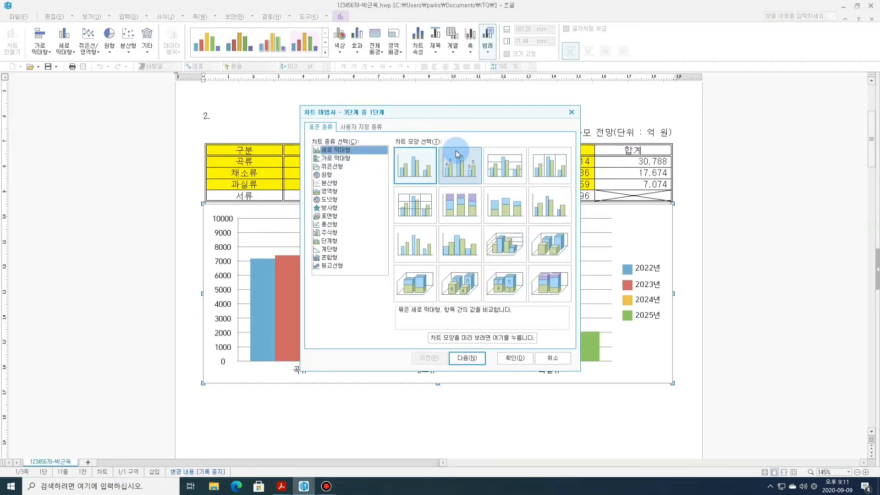
left_click(340, 158)
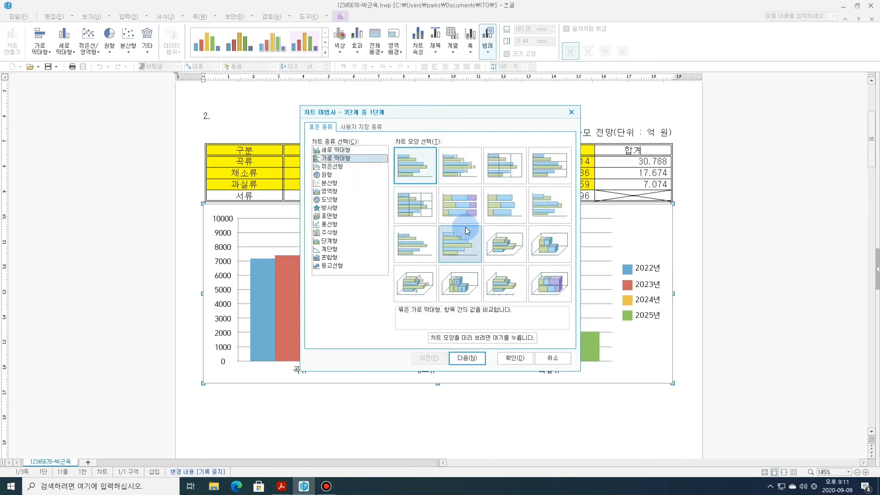
left_click(408, 159)
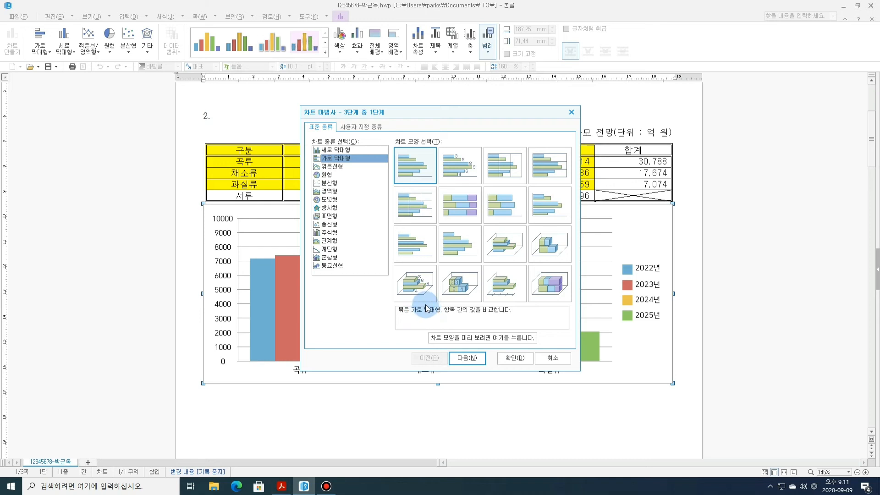
left_click(472, 361)
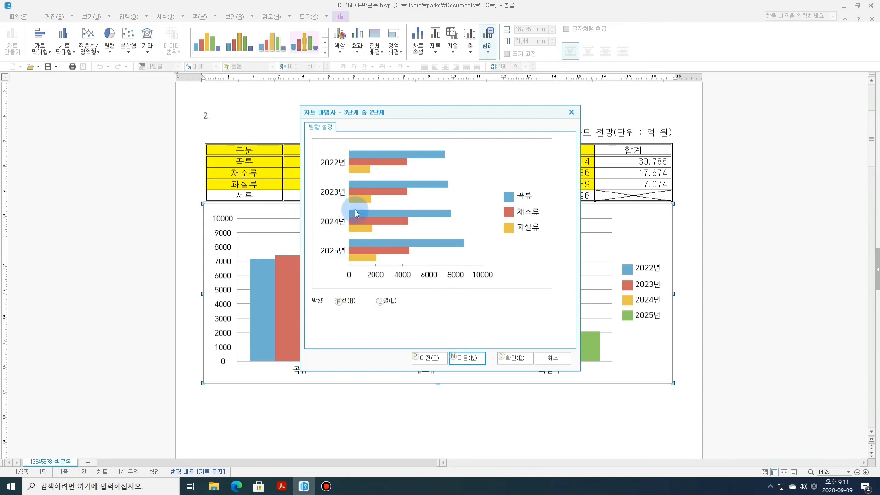
Compare the wizard preview with the PDF's sample chart and set the data direction to 열 (columns)
key("alt+Tab")
scroll(362, 293, "down", 2)
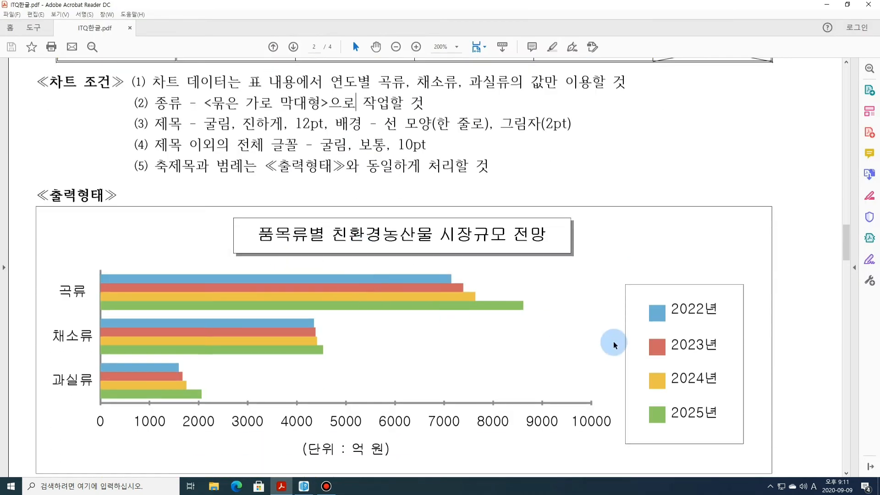
key("alt+Tab")
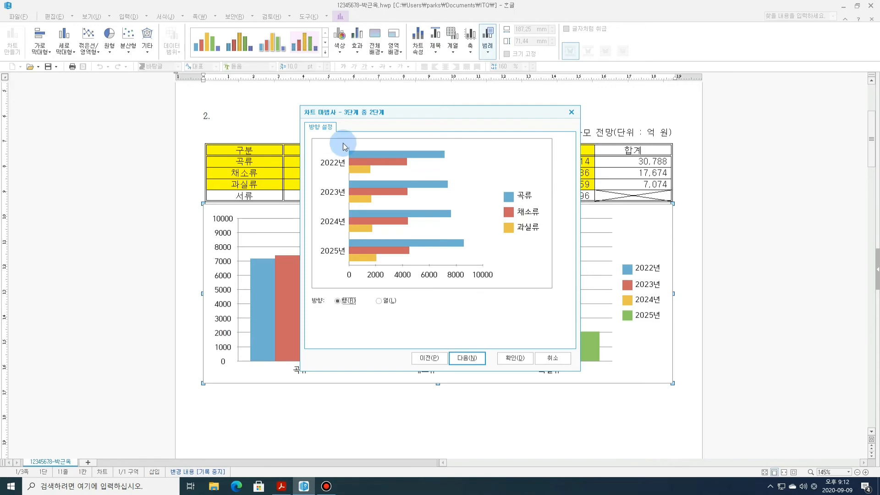
key("alt+Tab")
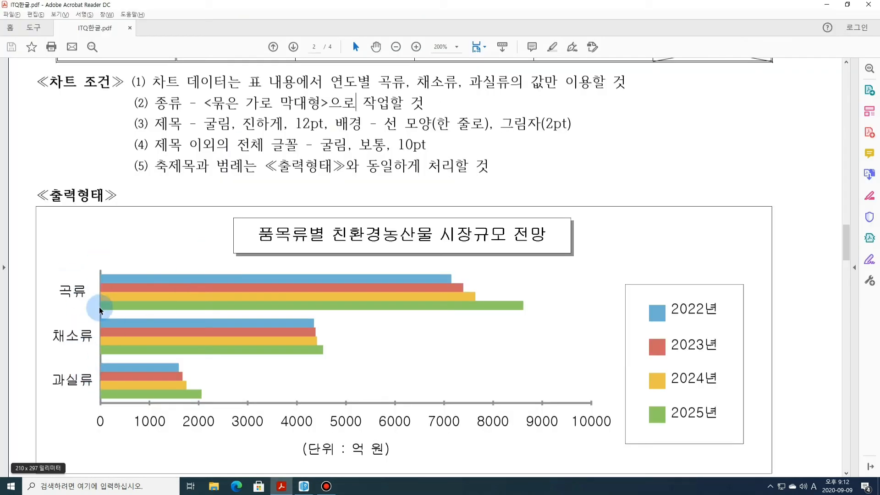
key("alt+Tab")
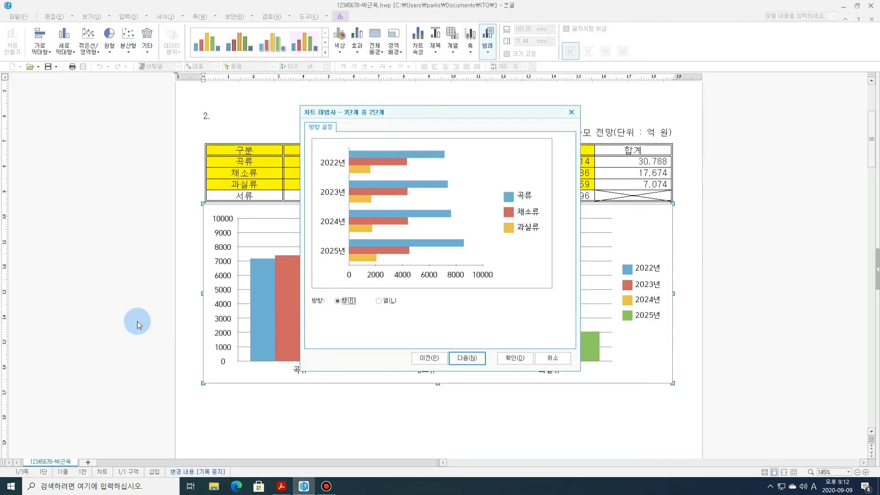
left_click(378, 300)
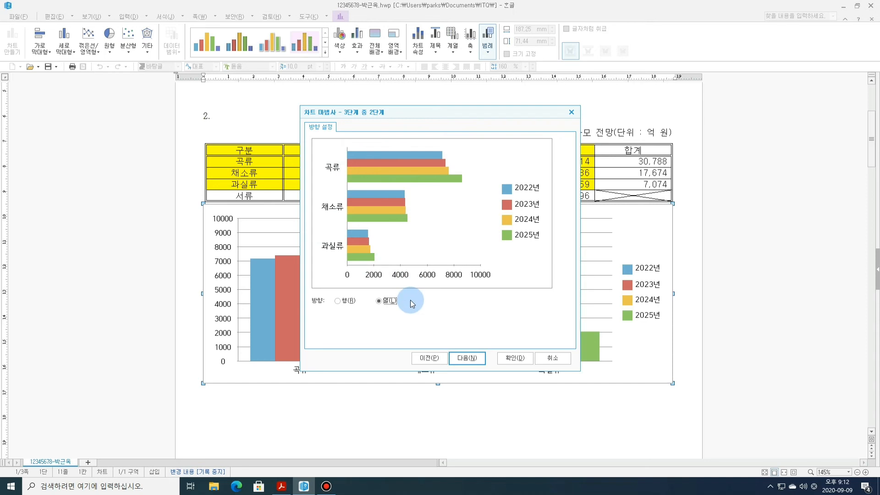
Keep the data direction at 열 (columns) and advance to the chart wizard's final stage
left_click(351, 301)
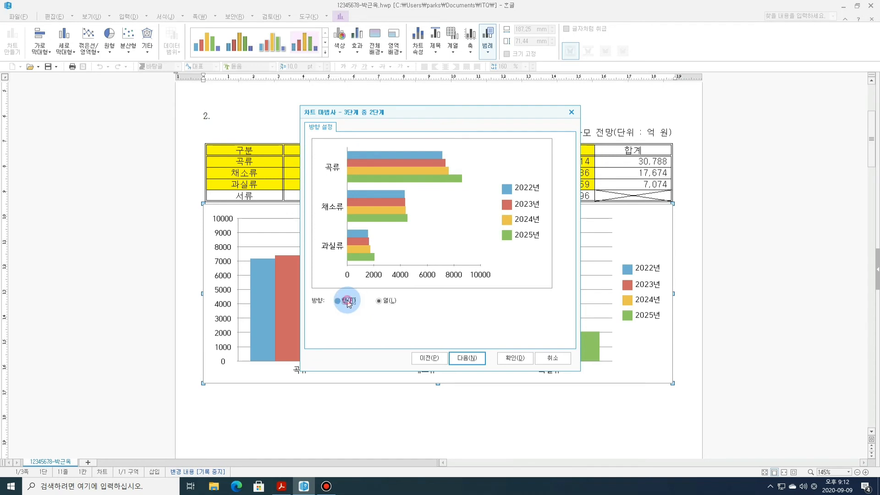
left_click(379, 301)
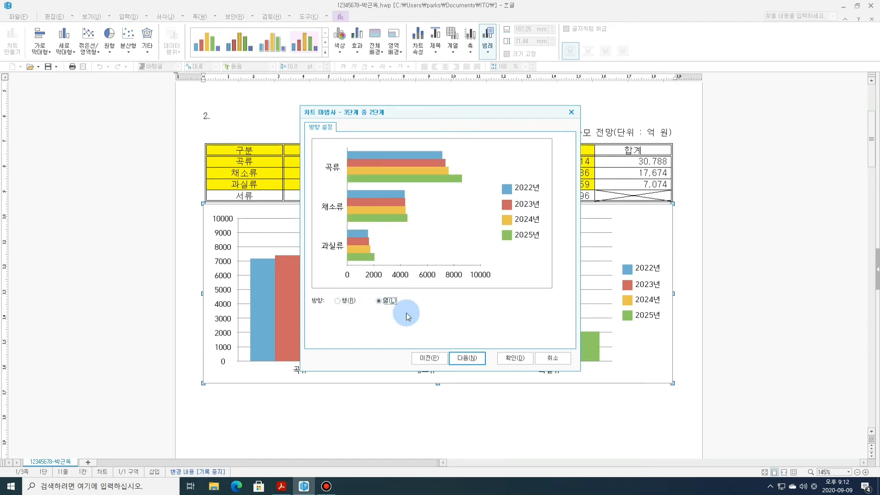
left_click(468, 361)
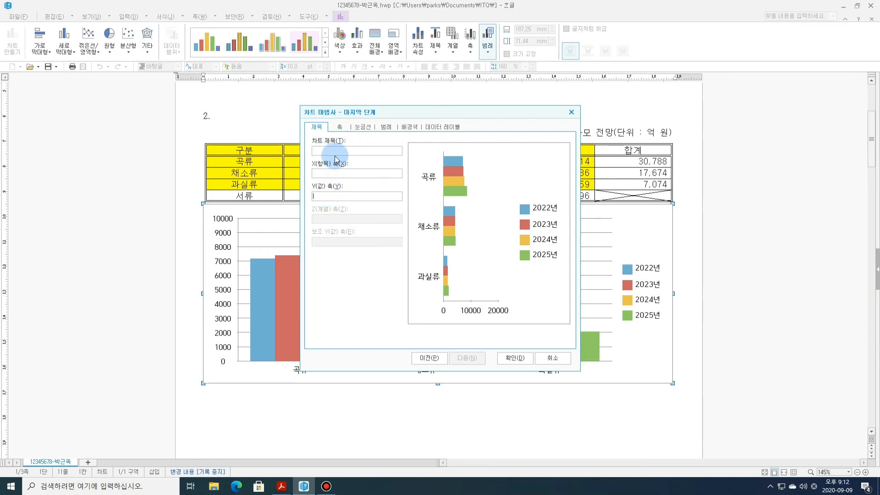
Following the exam PDF's sample chart, enter 품목류별 친환경농산물 시장규모 전망 as the chart title
key("alt+Tab")
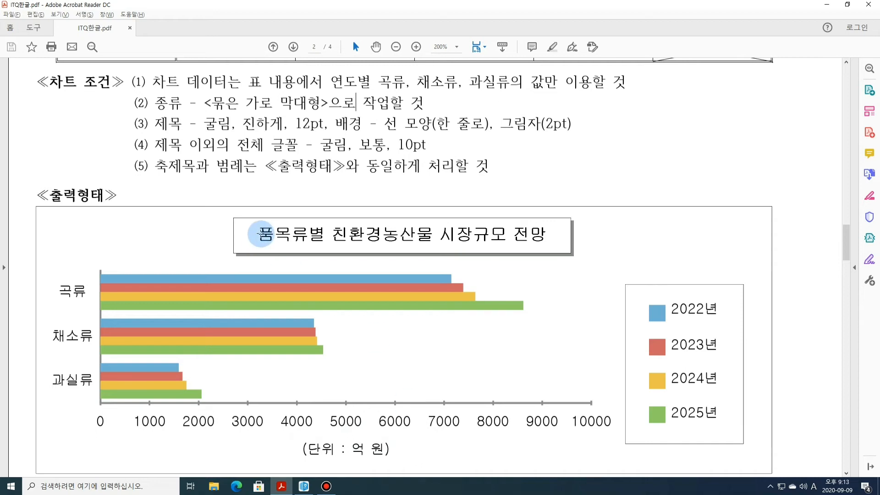
type("품목류별 친환경농산물")
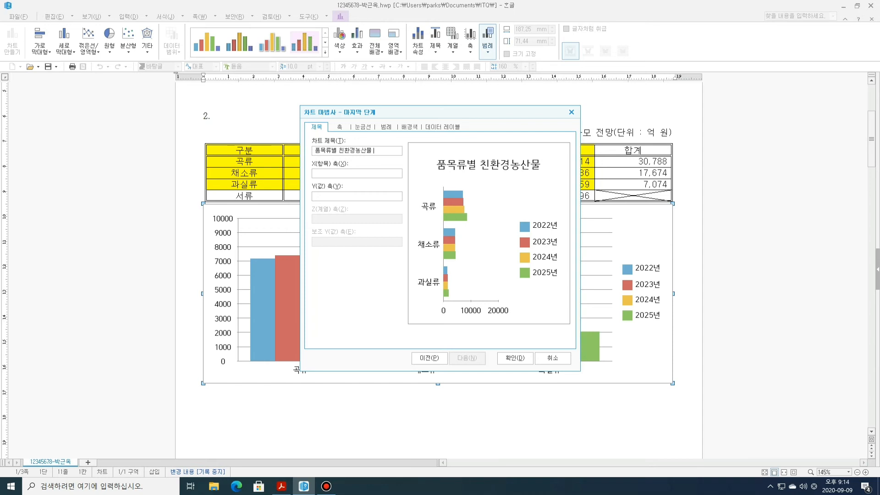
type(" 전망")
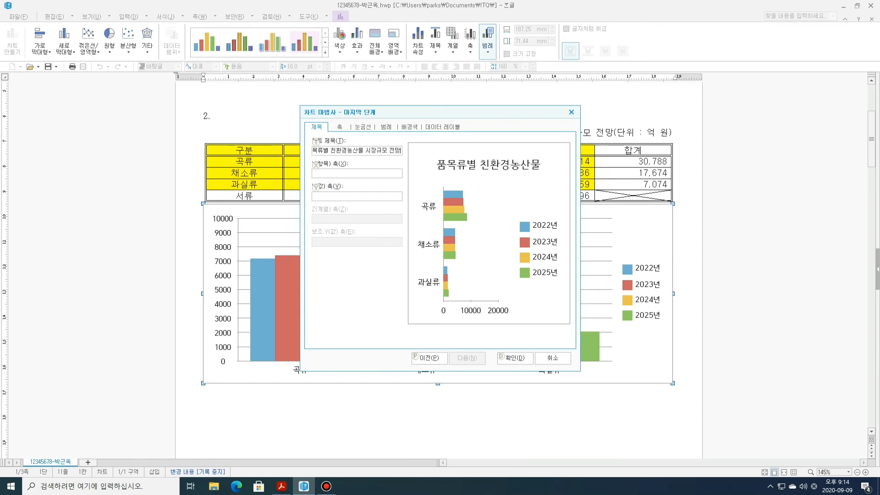
Check the axis title in the PDF sample, enter (단위 : 억원) as the Y(값) axis title, and finish the wizard
key("alt+Tab")
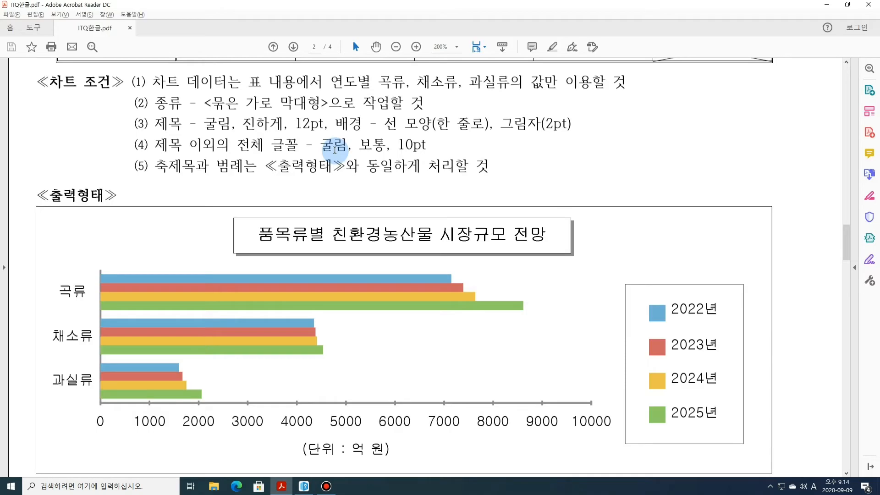
key("alt+Tab")
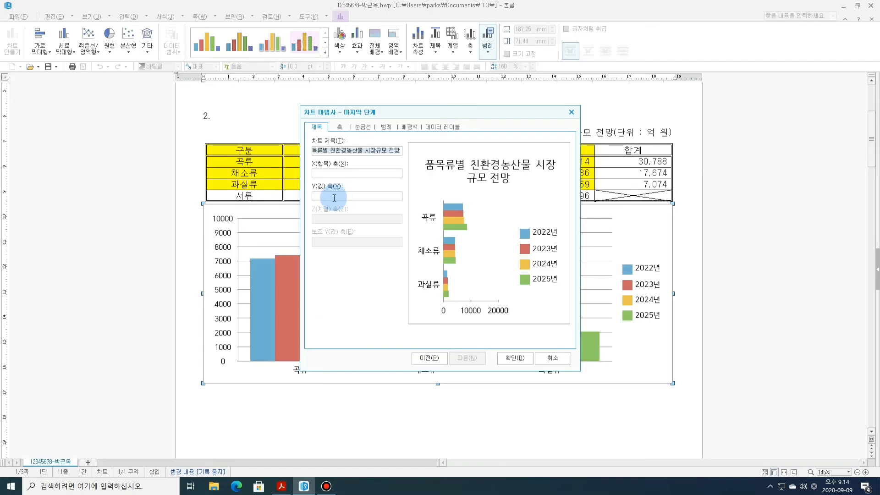
left_click(335, 197)
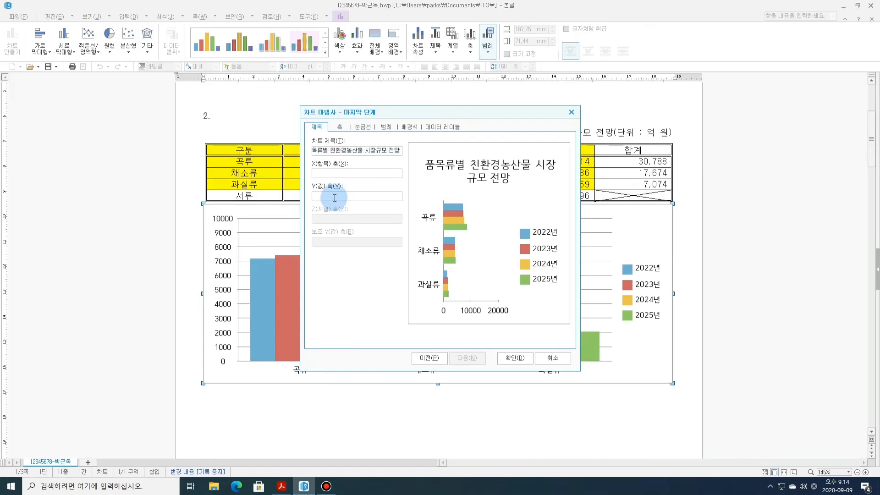
key("alt+Tab")
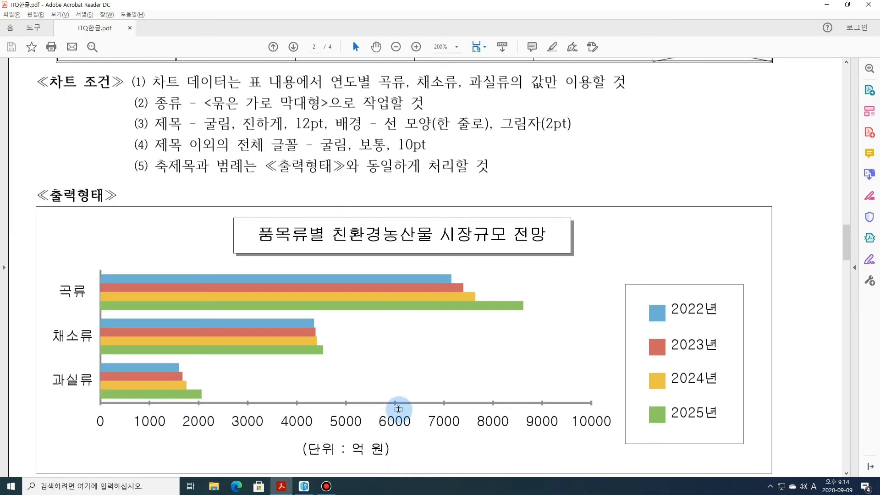
key("alt+Tab")
left_click(345, 196)
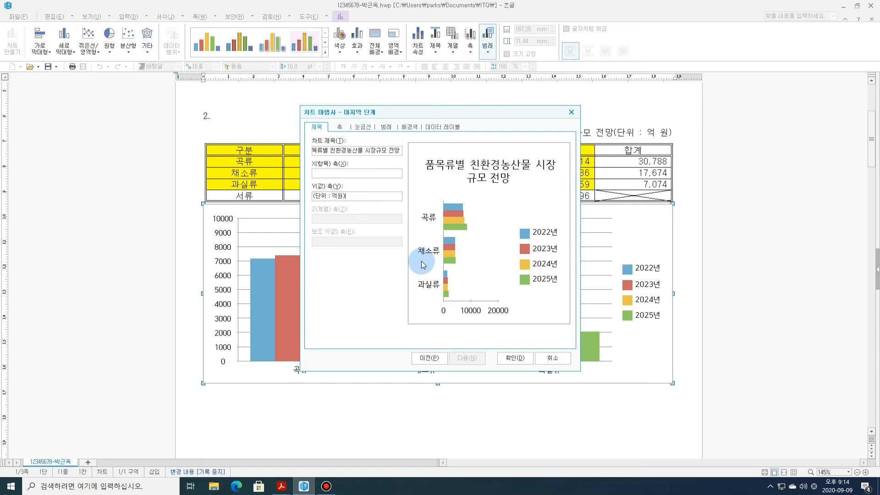
left_click(516, 357)
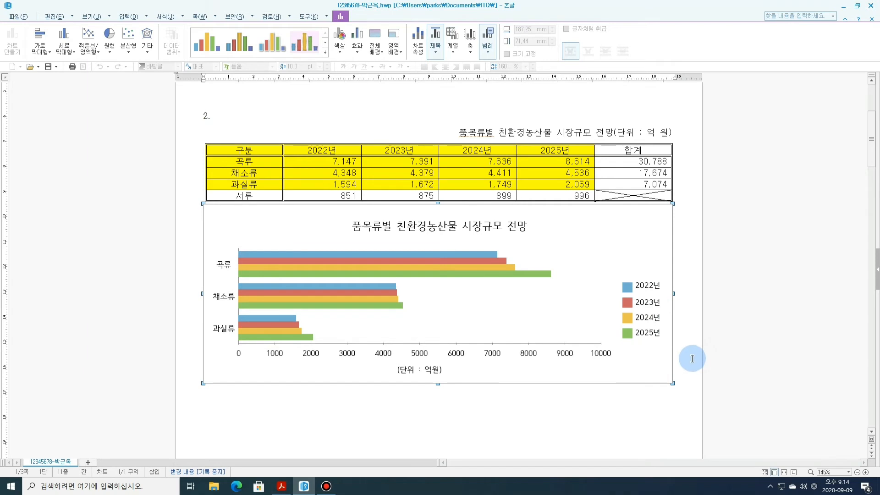
Read the title conditions in the exam PDF and open the 제목 모양 settings of the chart title in Hangul
key("alt+Tab")
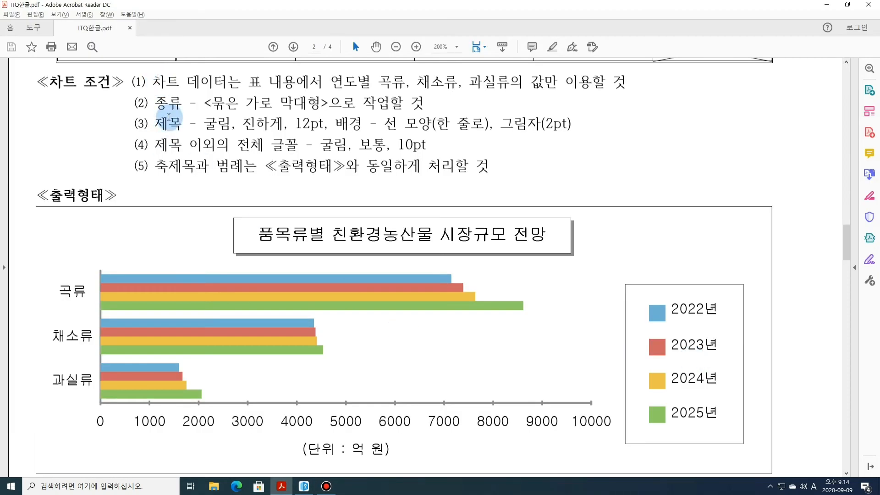
left_click_drag(203, 123, 328, 121)
left_click(606, 133)
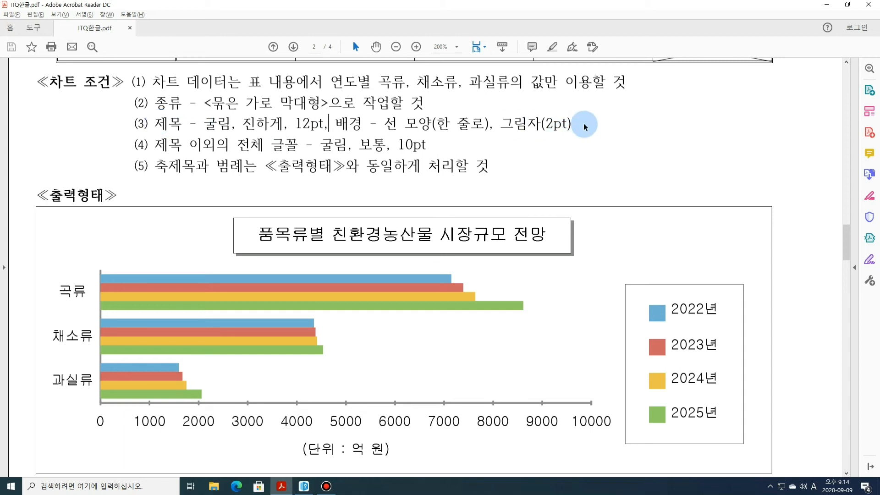
key("alt+Tab")
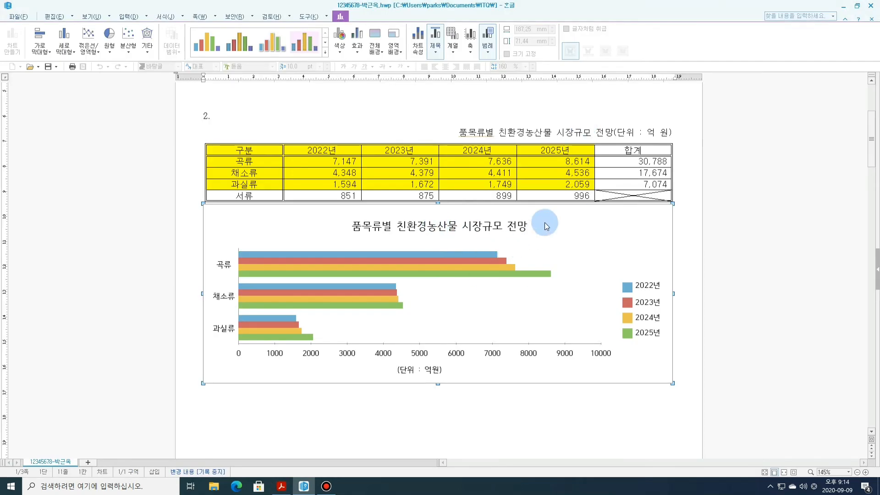
double_click(420, 231)
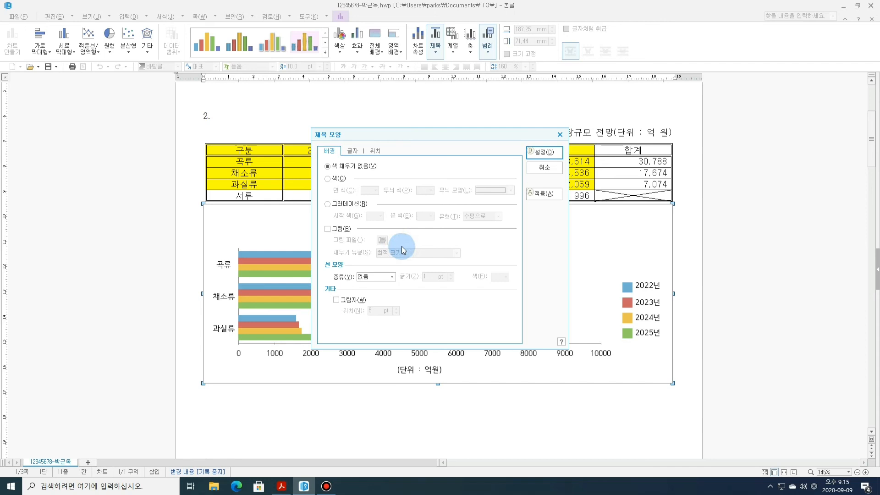
key("alt+Tab")
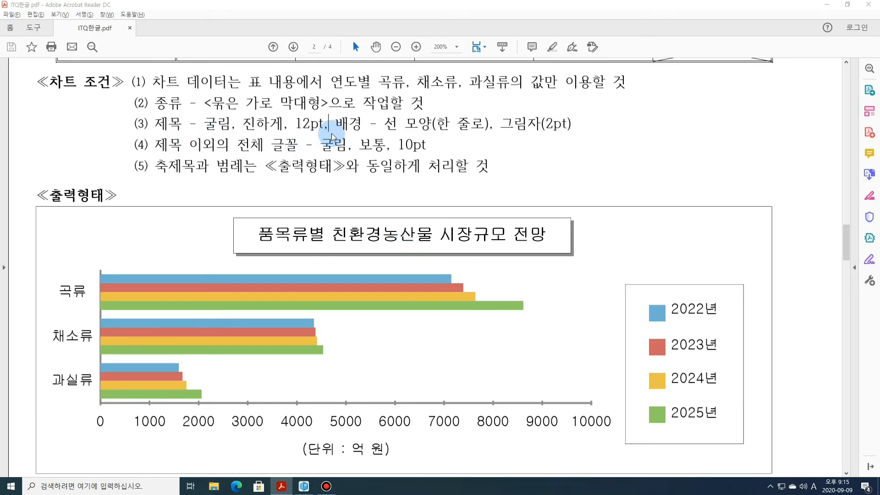
key("alt+Tab")
Set the chart title's font to 굴림 and make it bold
left_click(352, 150)
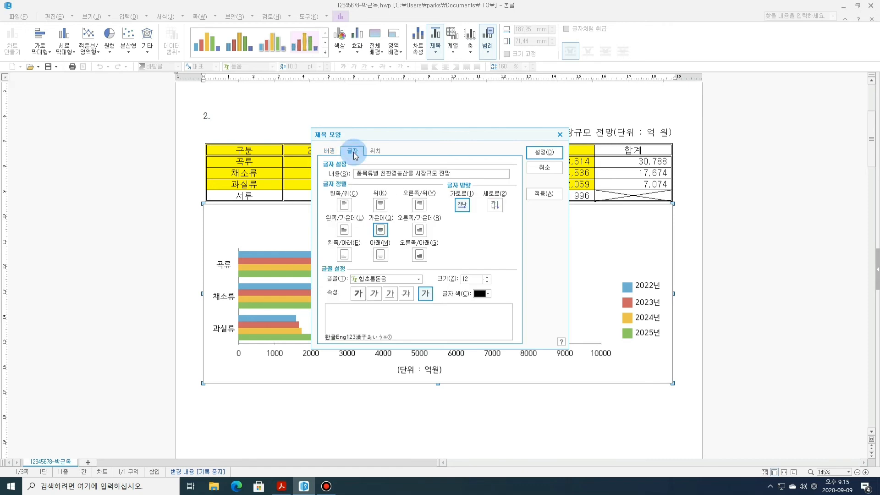
left_click(419, 279)
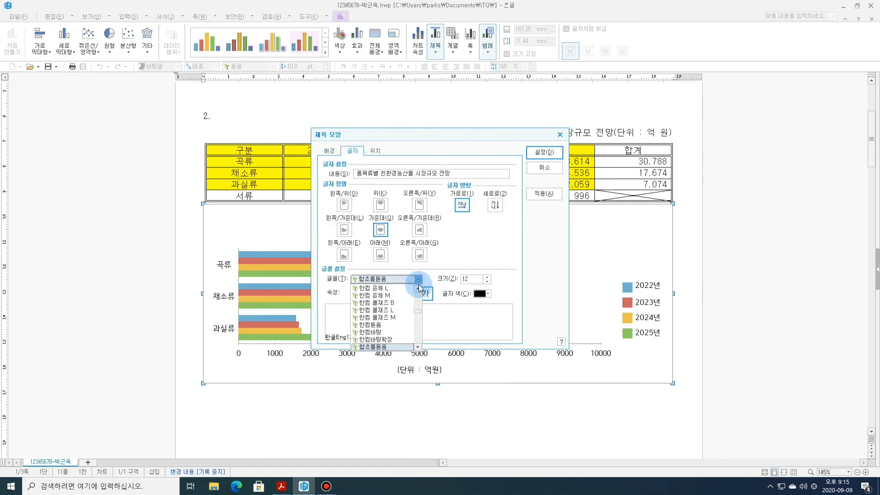
scroll(394, 304, "down", 10)
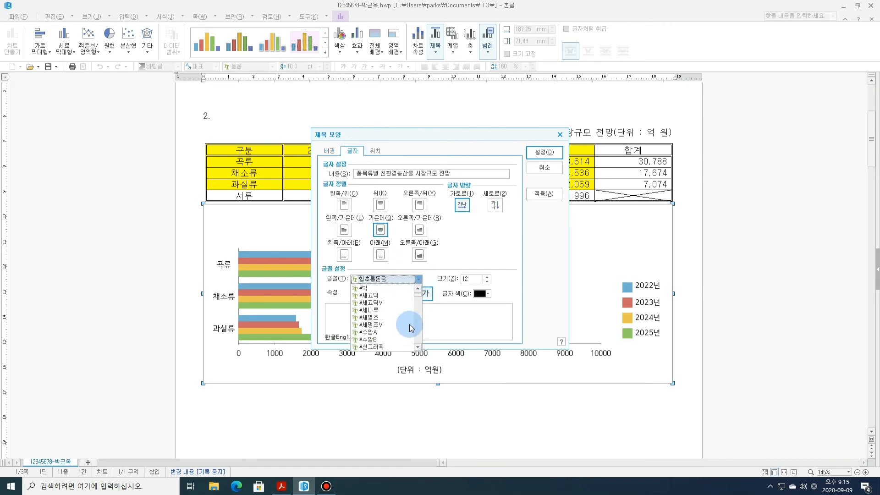
scroll(408, 321, "up", 1)
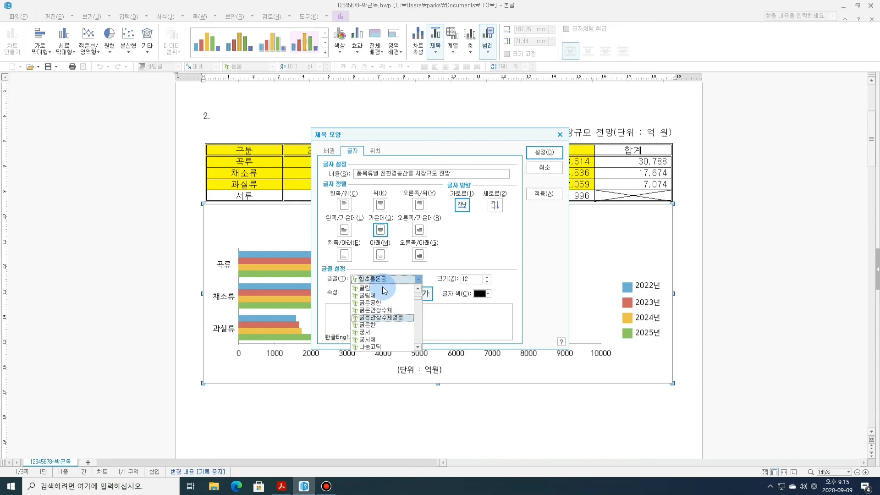
left_click(371, 317)
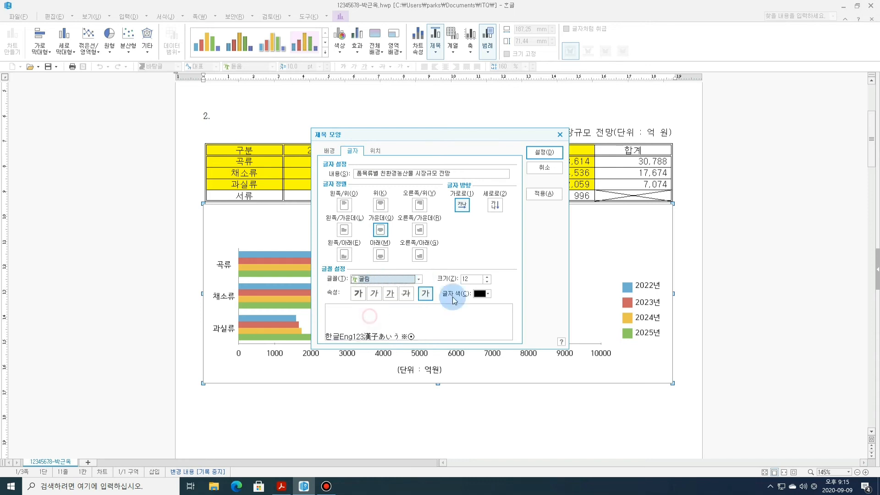
left_click(356, 293)
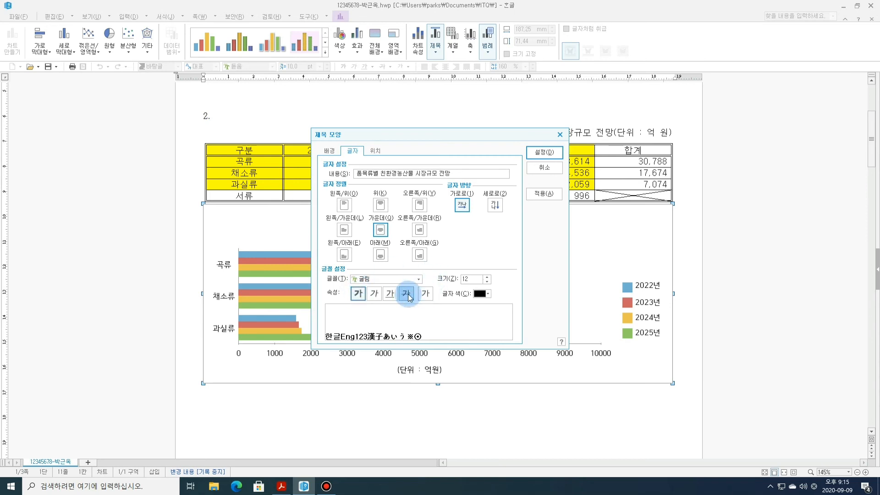
Following the PDF's background condition, give the chart title a 한 줄로 border line and a 2 pt shadow
left_click(325, 151)
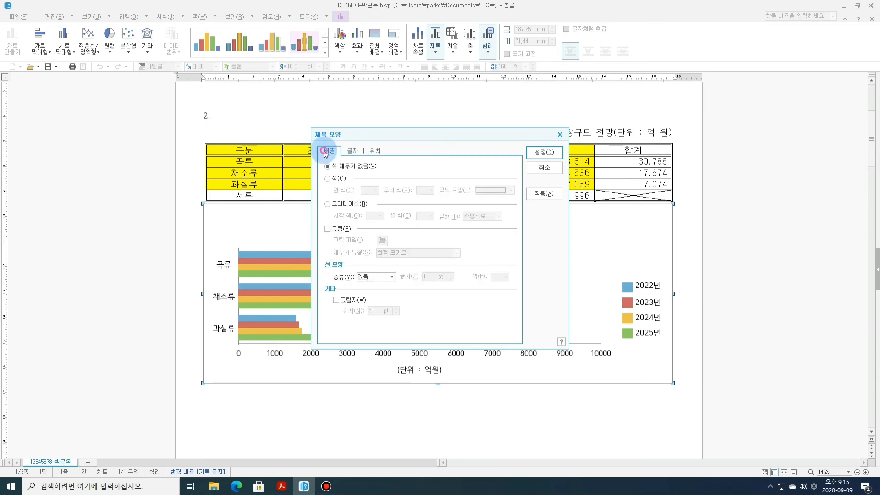
key("alt+Tab")
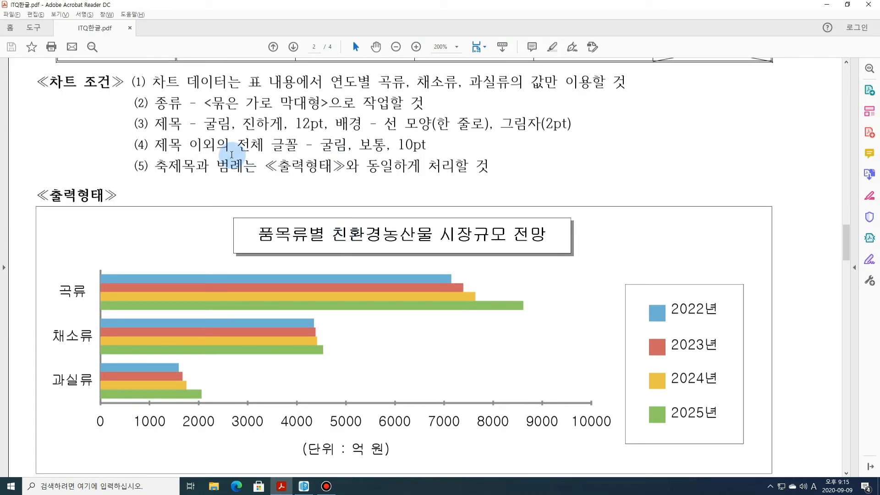
left_click_drag(203, 123, 312, 126)
left_click(392, 126)
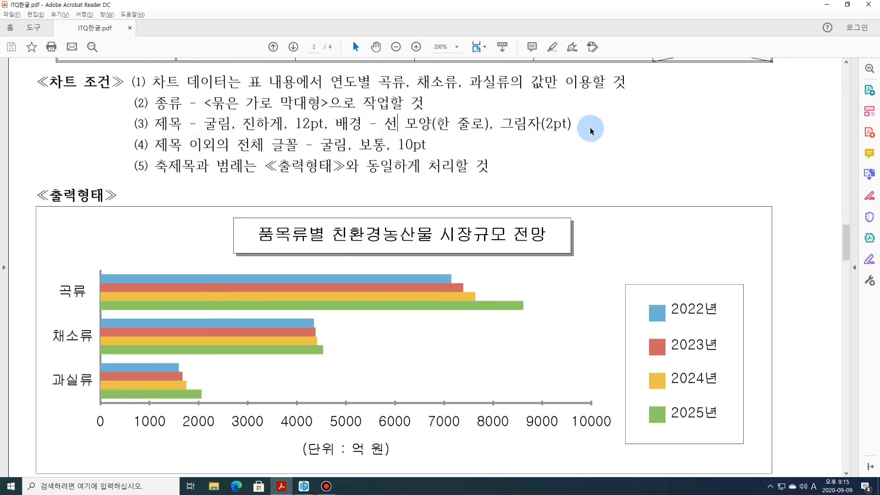
key("alt+Tab")
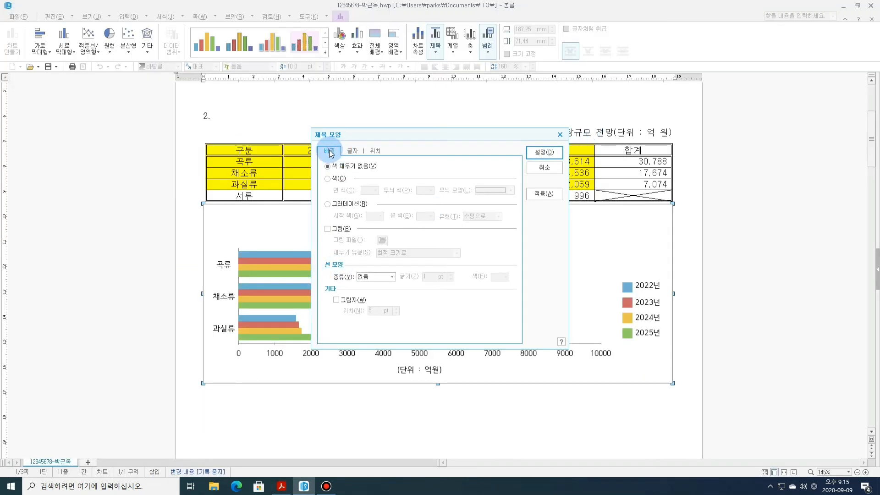
left_click(384, 276)
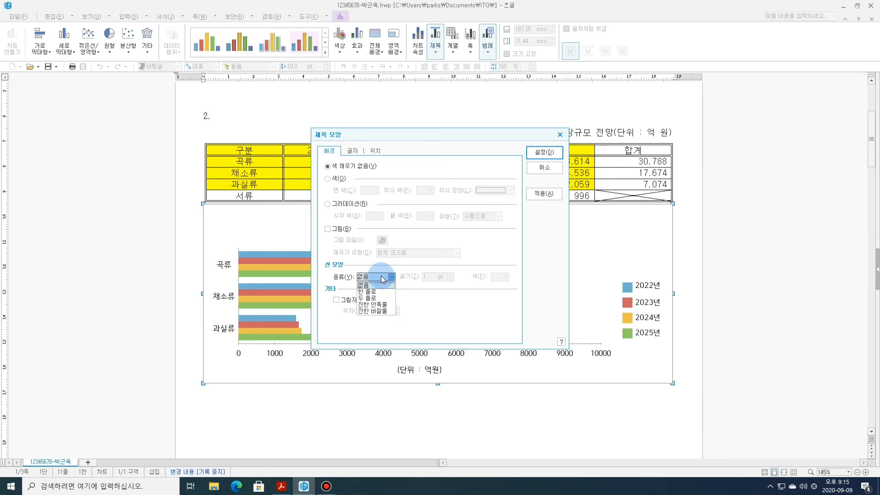
left_click(372, 293)
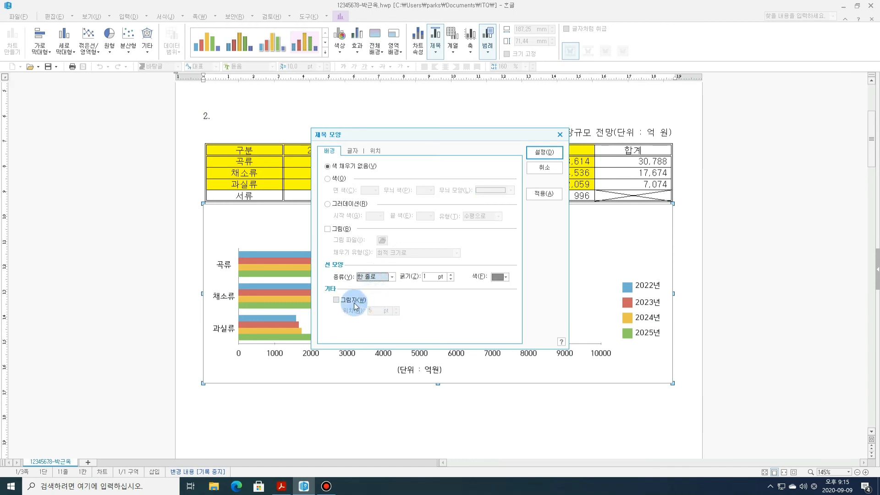
left_click(338, 301)
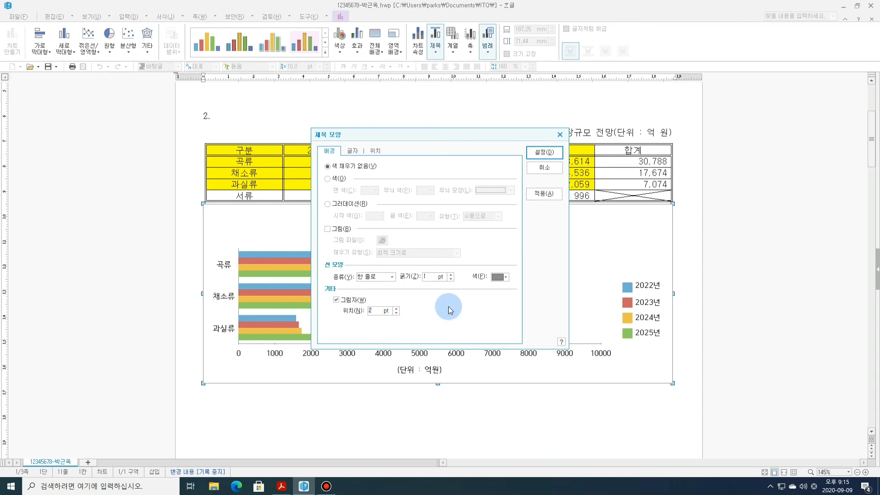
Set the chart title's border line colour to black, apply the title settings, and compare the title with the sample in the exam PDF
key("alt+Tab")
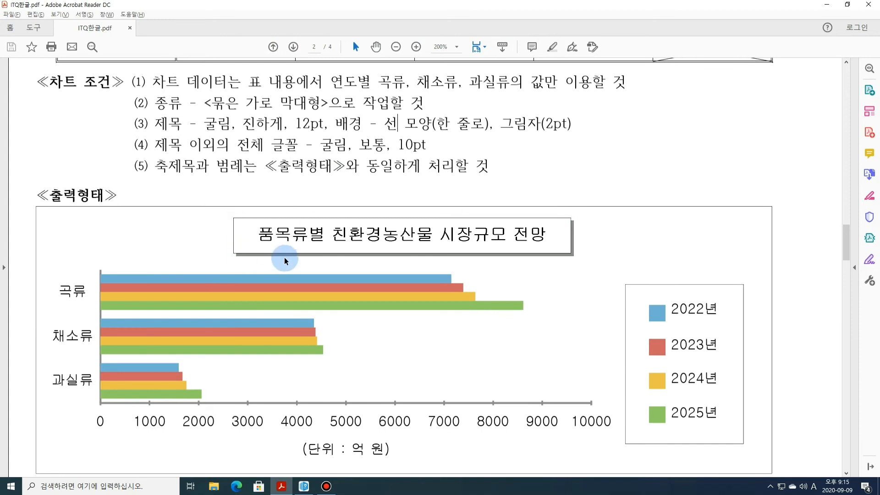
key("alt+Tab")
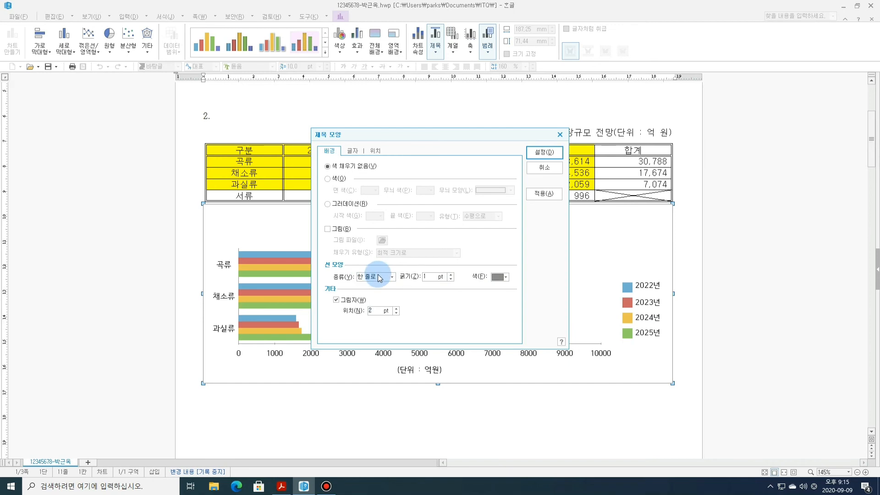
left_click(507, 277)
left_click(503, 304)
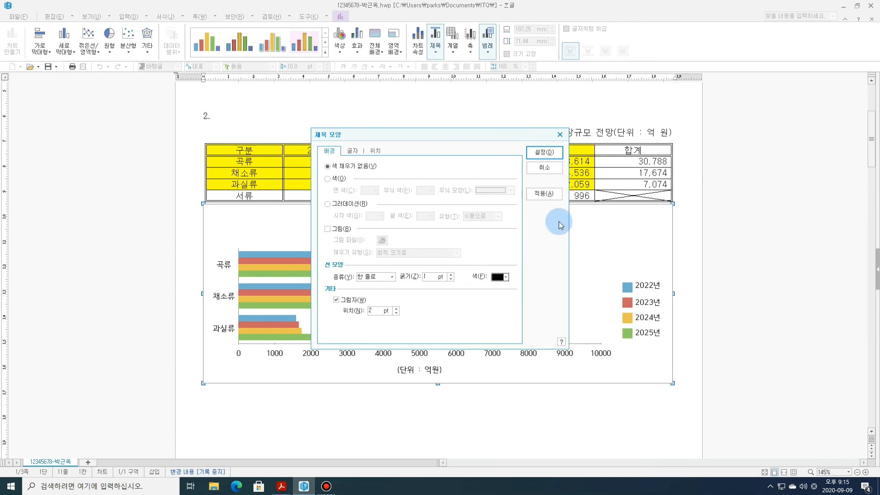
left_click(546, 152)
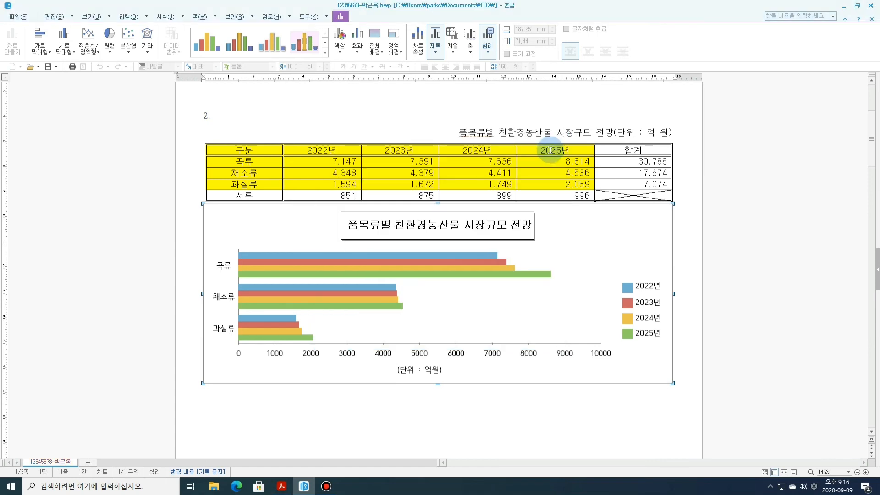
key("alt+Tab")
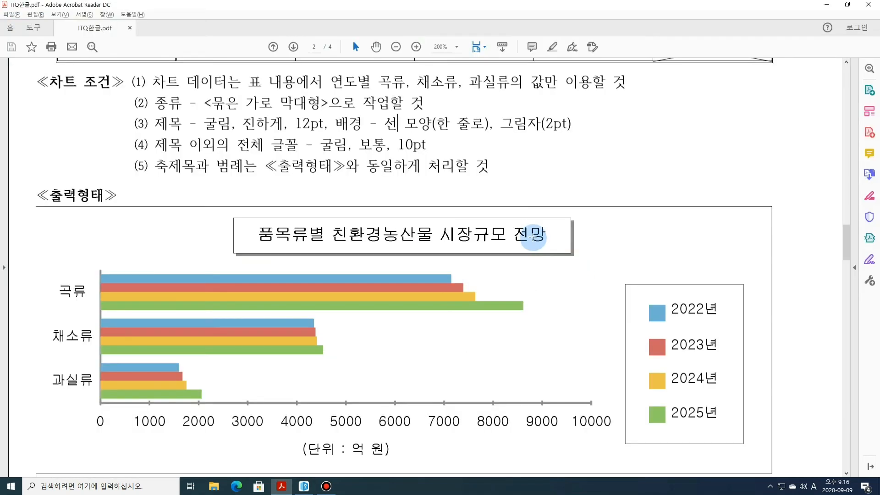
Compare the chart title with the sample in the exam PDF and read the font condition for all text other than the title
key("alt+Tab")
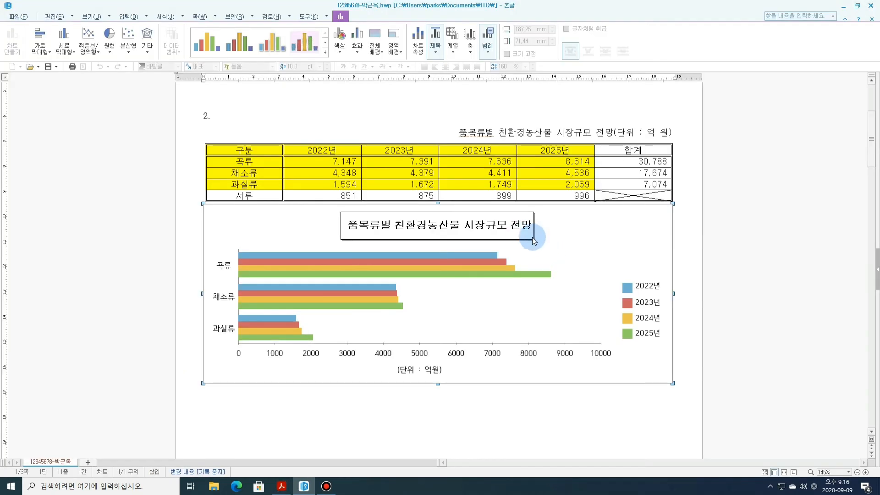
key("alt+Tab")
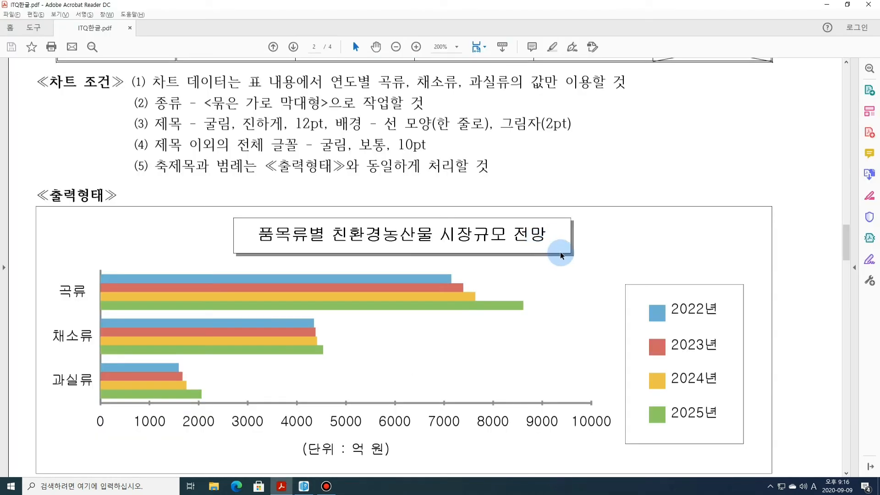
key("alt+Tab")
key("alt+Tab")
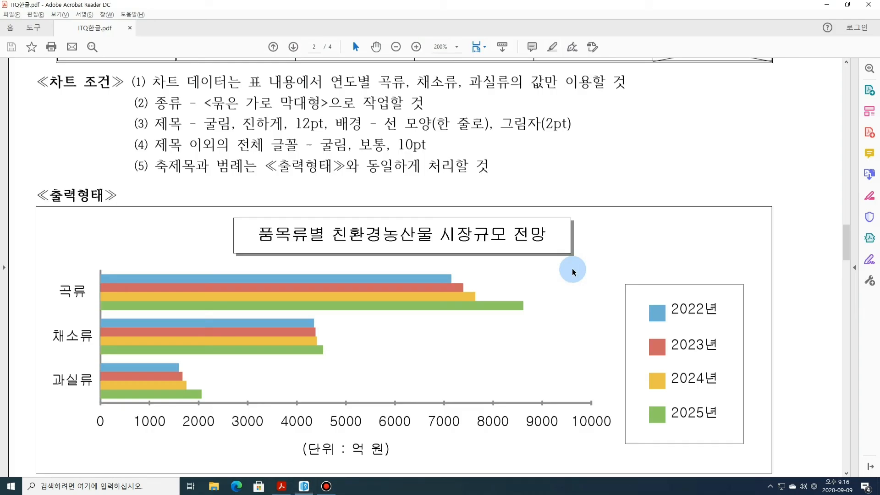
left_click_drag(170, 145, 263, 150)
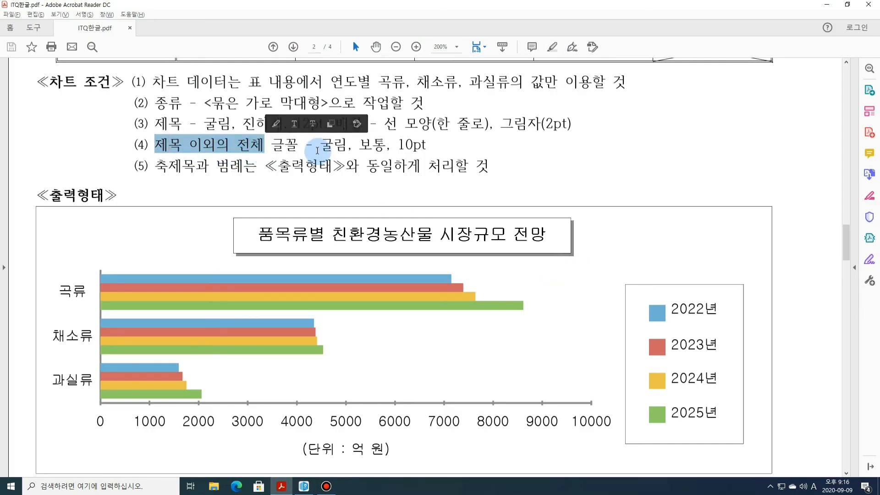
left_click_drag(321, 146, 458, 164)
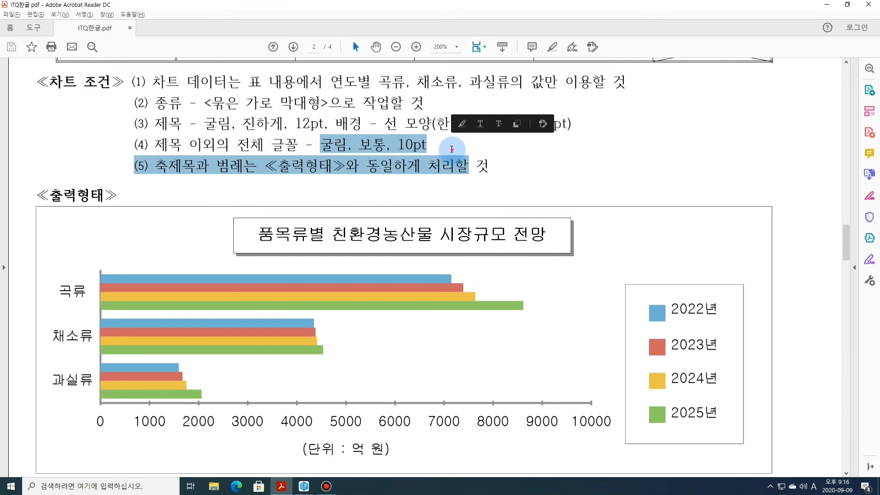
left_click(440, 145)
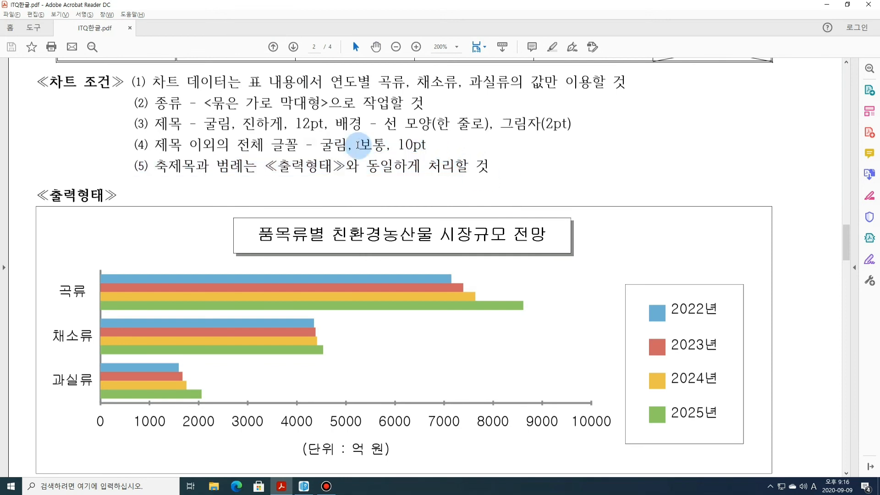
left_click_drag(321, 145, 415, 146)
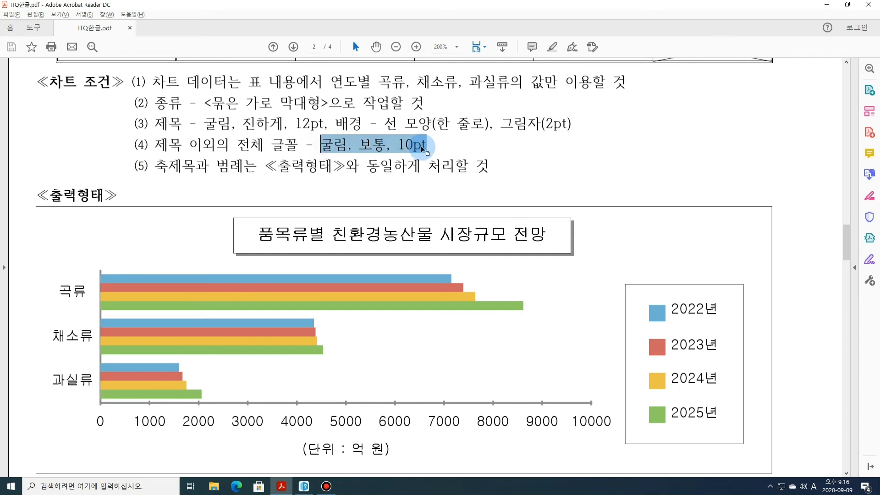
left_click(446, 147)
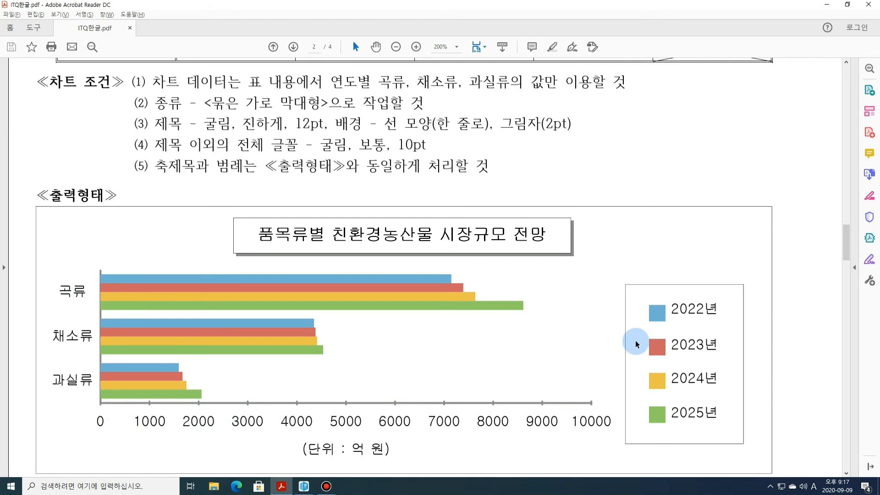
double_click(334, 145)
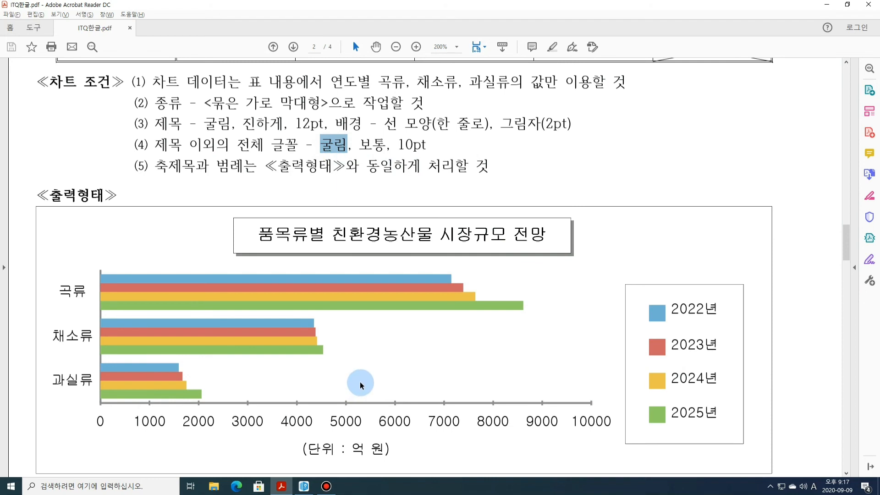
Switch to Hangul and set the chart legend's text to 굴림, size 10, in the 보통 모양 style
key("alt+Tab")
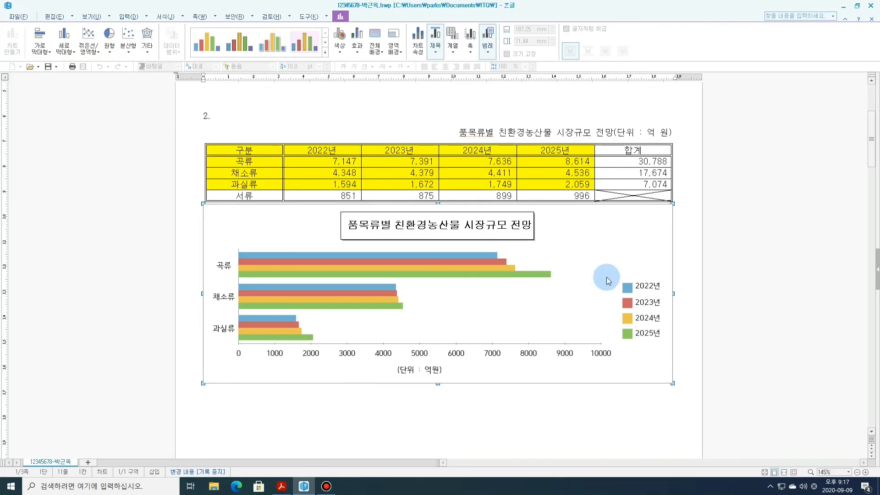
double_click(647, 289)
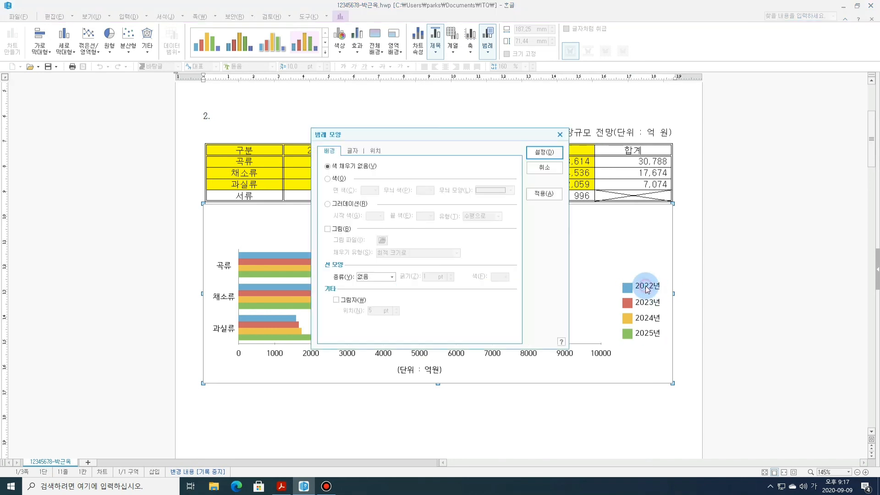
left_click(351, 151)
left_click(418, 279)
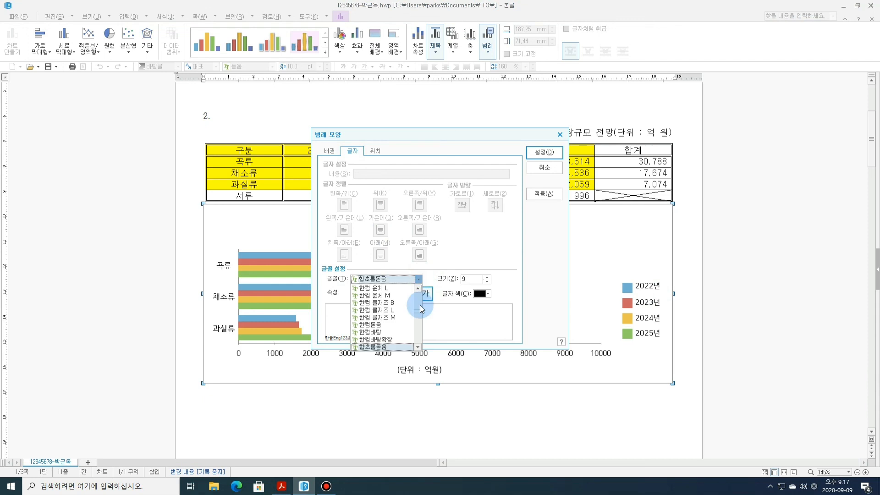
left_click_drag(417, 312, 420, 296)
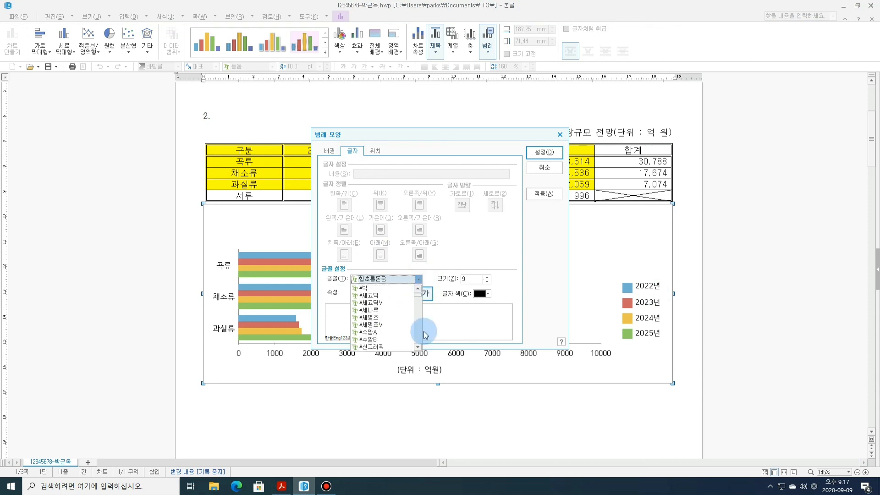
left_click(419, 349)
left_click(418, 349)
left_click(419, 350)
left_click(418, 350)
left_click(418, 350)
left_click(419, 350)
left_click(418, 350)
left_click(419, 350)
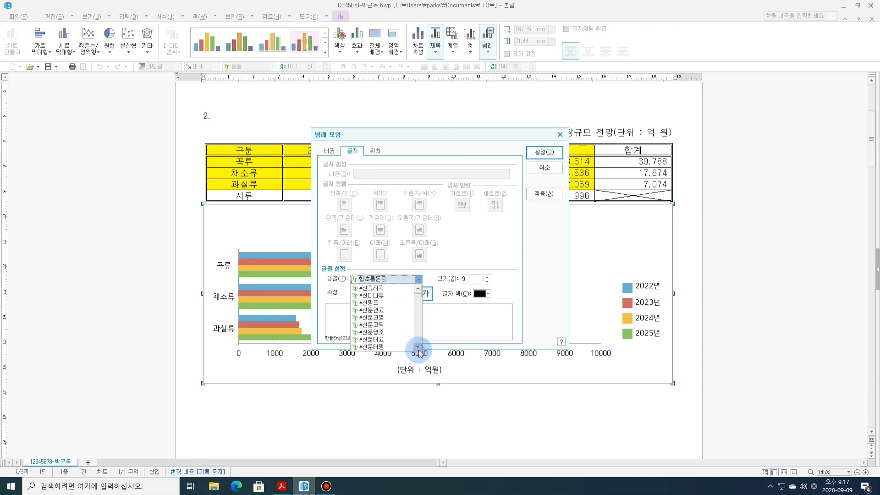
left_click(418, 348)
left_click(418, 348)
left_click(418, 348)
left_click(418, 348)
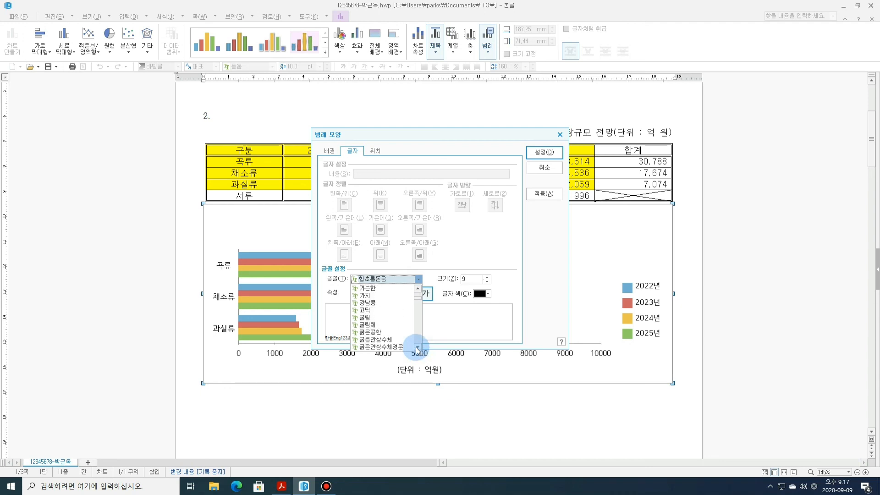
left_click(380, 318)
left_click(487, 276)
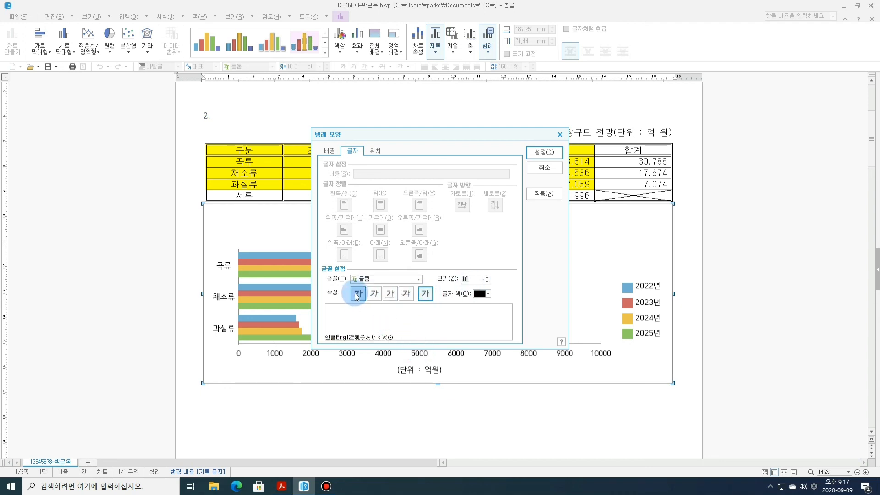
left_click(424, 295)
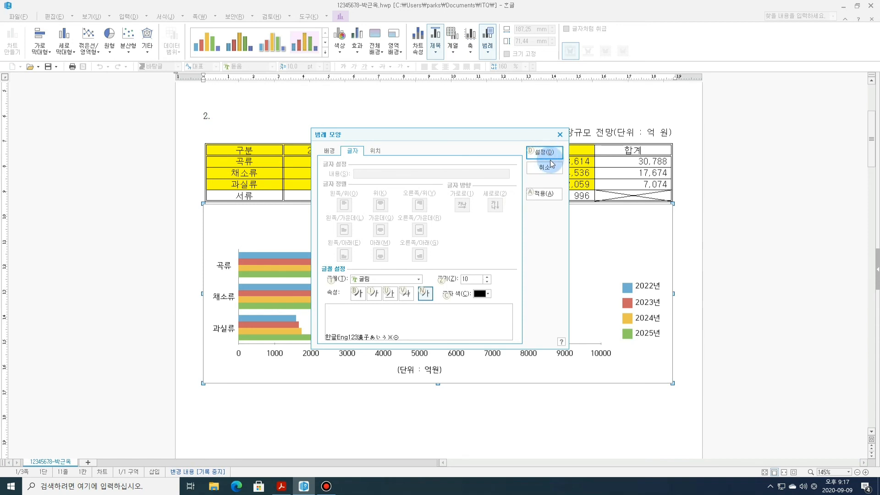
left_click(546, 148)
Give the legend a black 한 줄로 border line as in the exam PDF's sample, apply the settings, and compare it with the sample
key("alt+Tab")
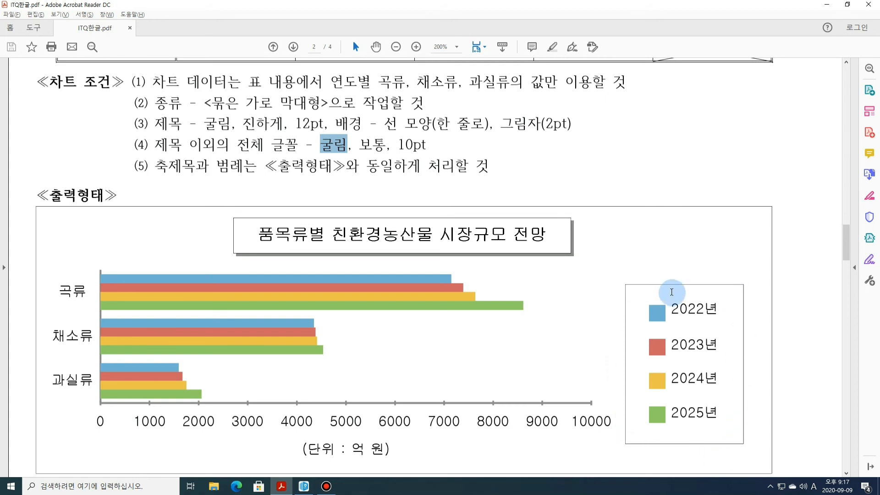
key("alt+Tab")
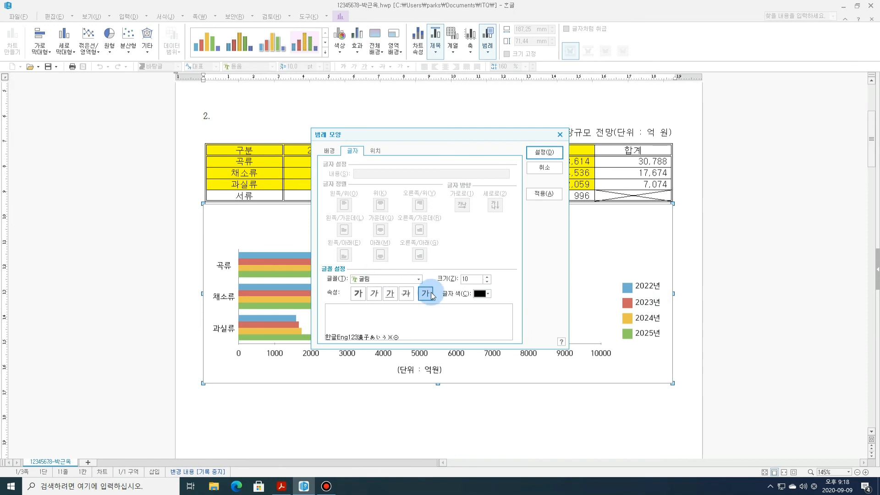
left_click(330, 152)
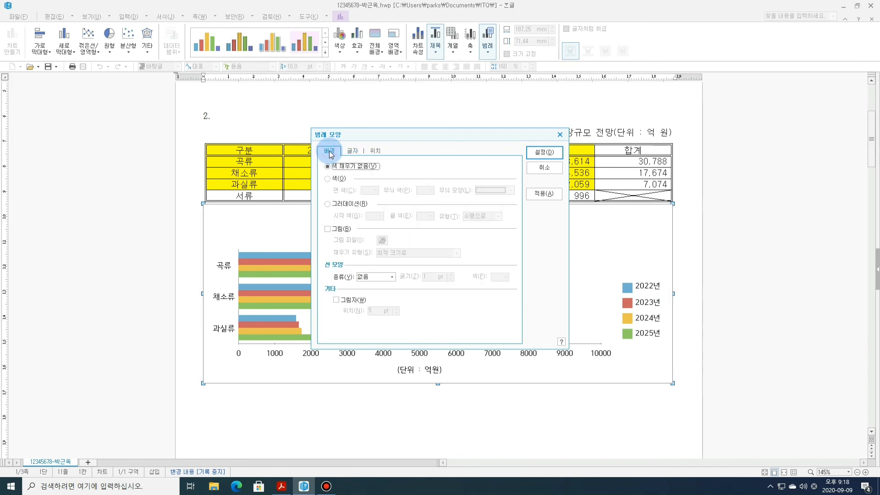
left_click(393, 276)
left_click(386, 291)
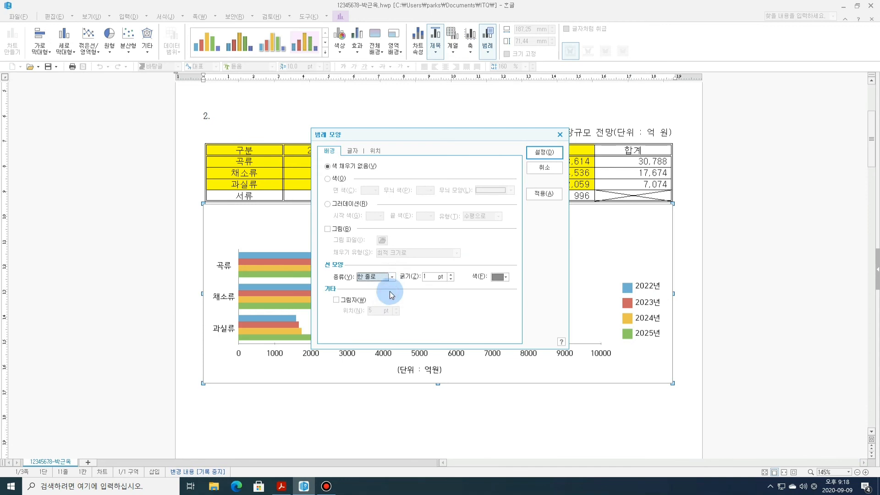
left_click(501, 278)
left_click(503, 301)
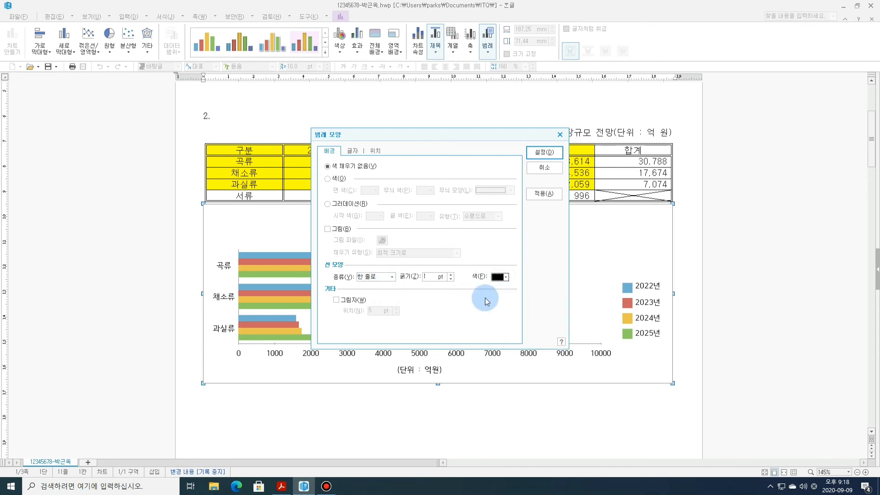
left_click(545, 152)
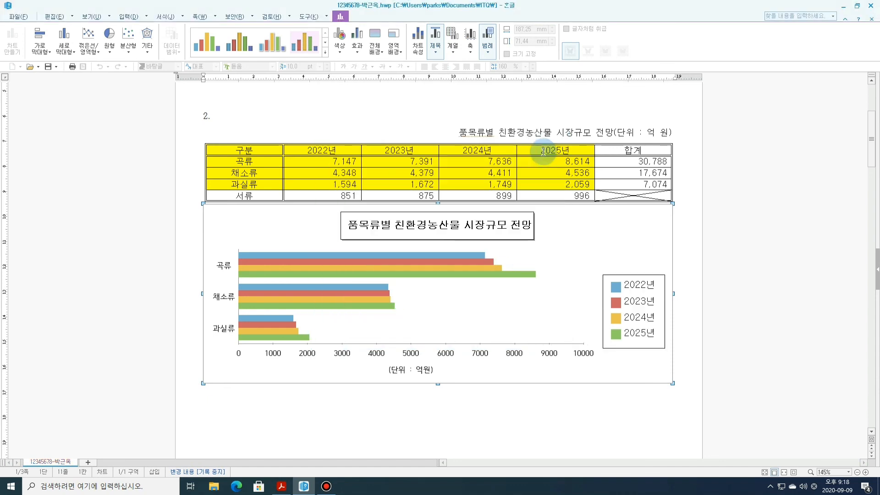
key("alt+Tab")
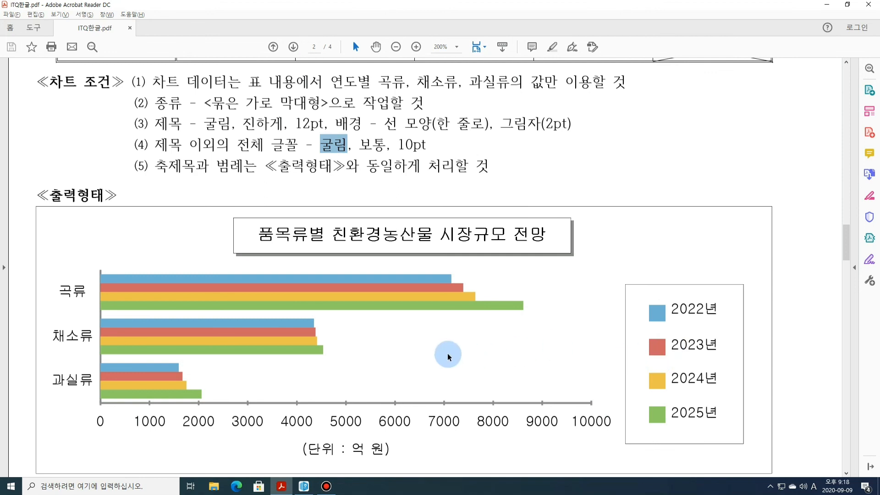
key("alt+Tab")
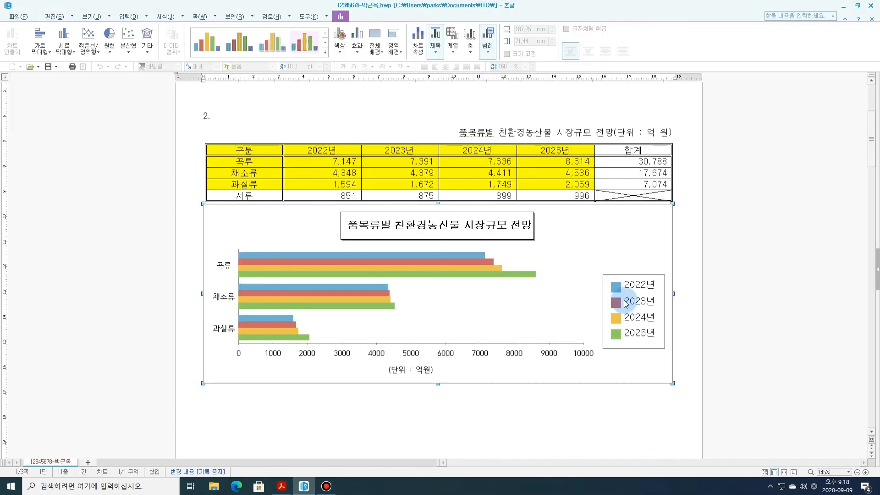
Set the horizontal value axis labels to 굴림, 10 pt, in the 보통 모양 style and apply the settings
left_click(444, 357)
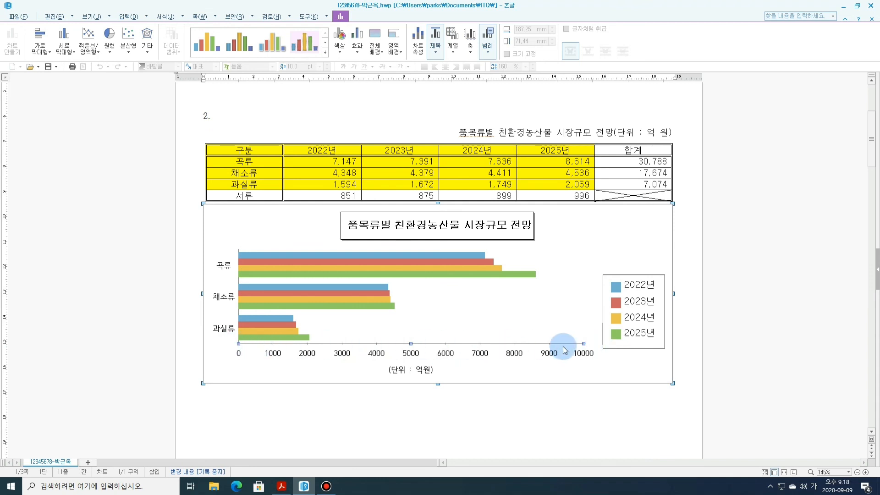
double_click(412, 355)
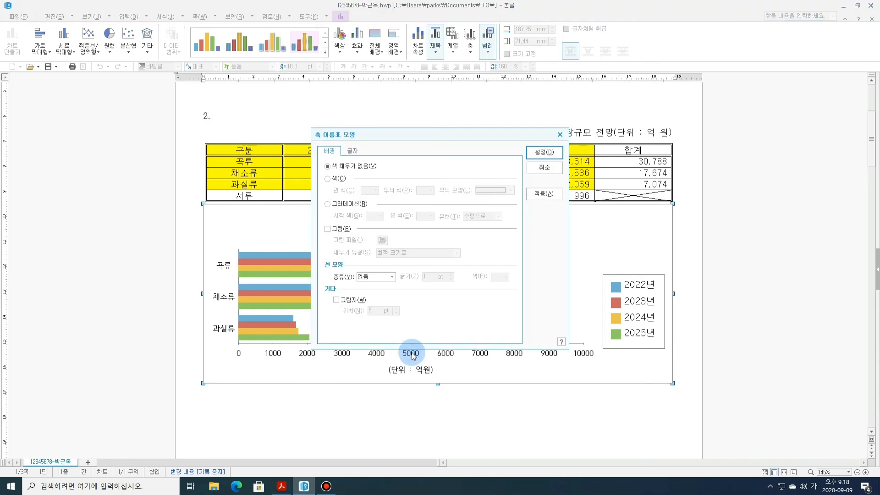
left_click(351, 150)
left_click(418, 277)
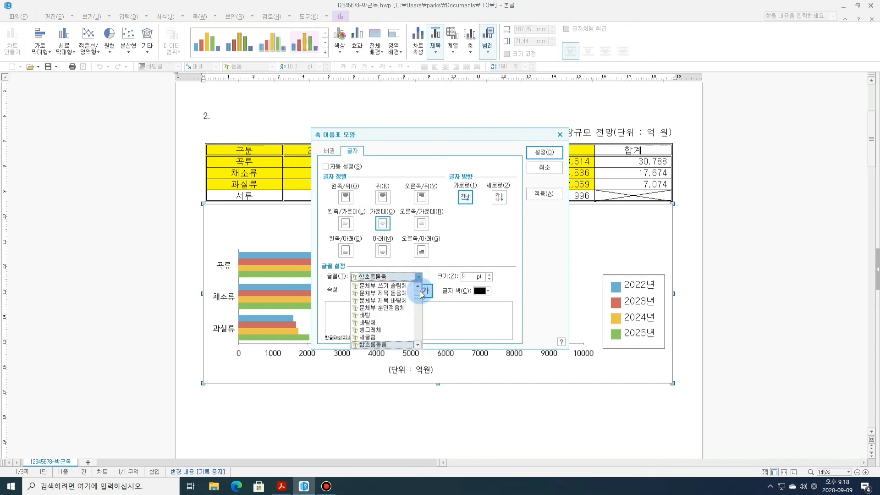
left_click_drag(420, 296, 419, 294)
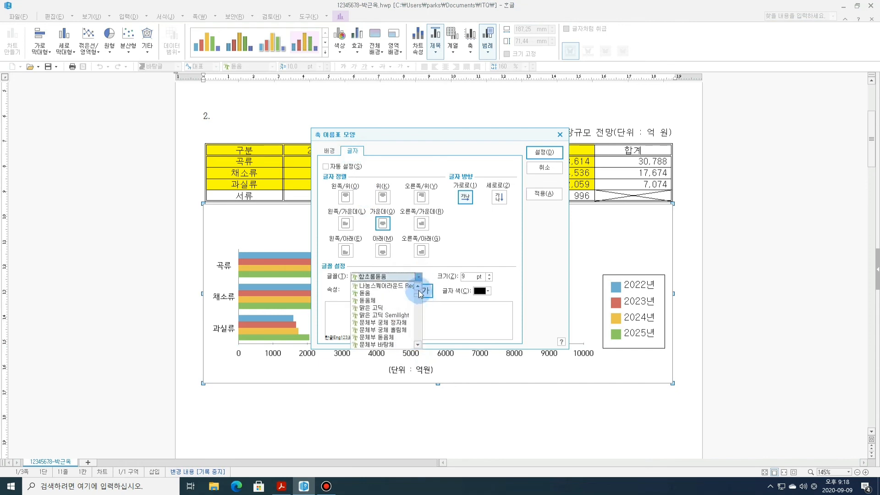
left_click(420, 287)
left_click(420, 286)
left_click(420, 286)
left_click(419, 286)
left_click(420, 287)
left_click(420, 286)
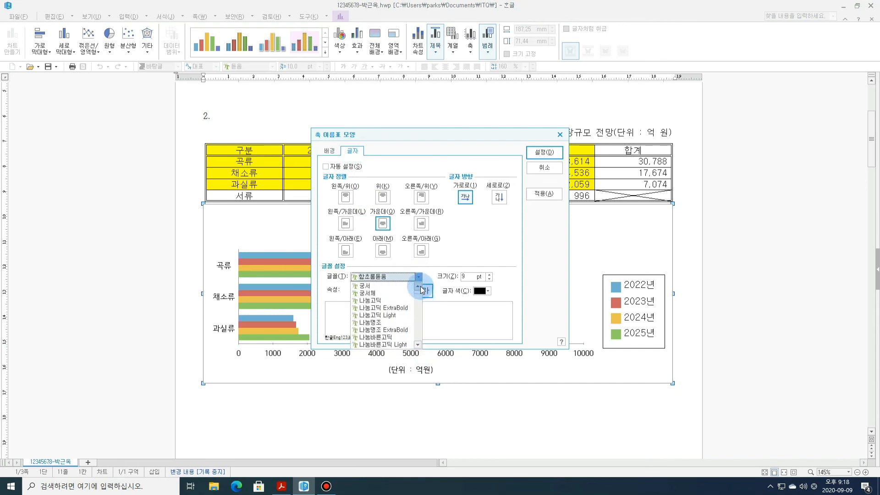
left_click(419, 286)
left_click(365, 287)
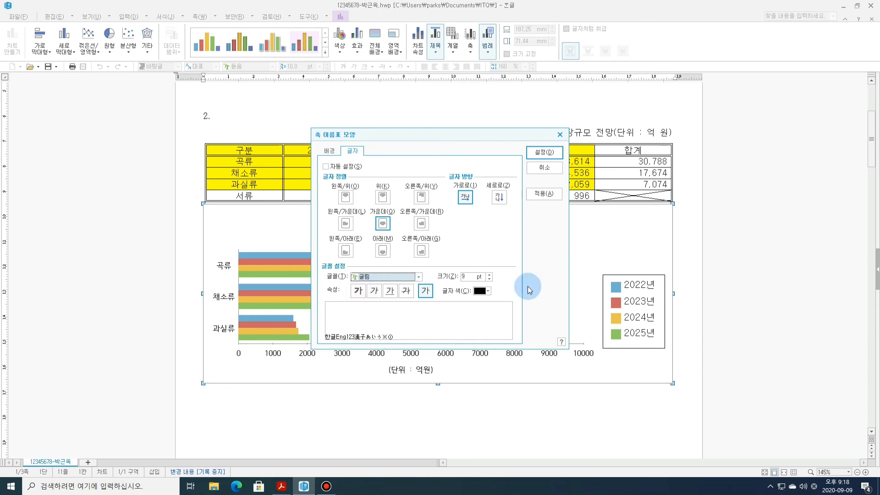
left_click(491, 275)
left_click(425, 291)
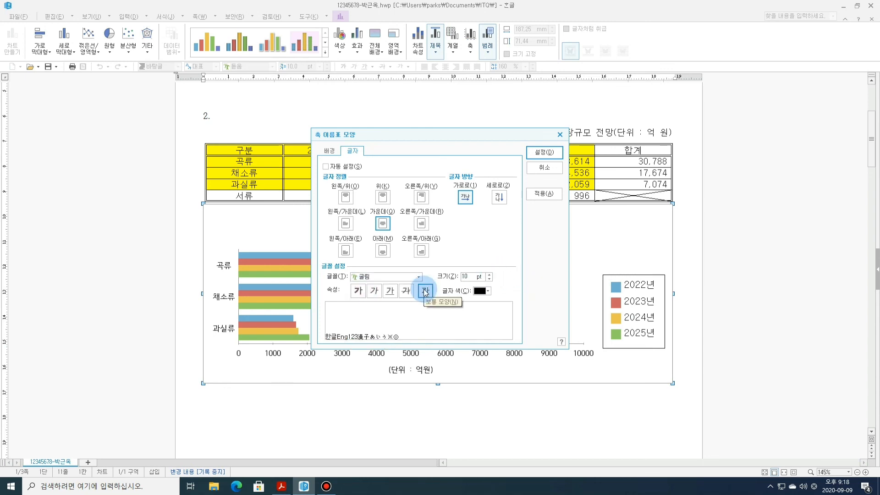
left_click(543, 152)
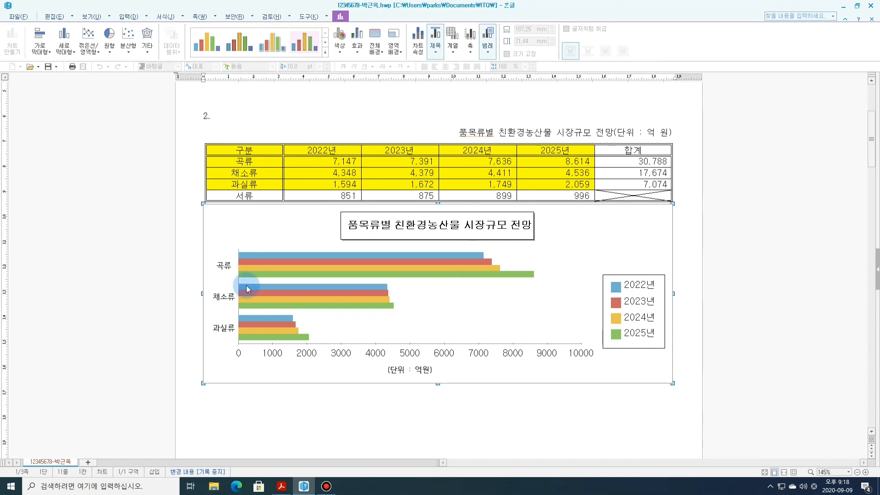
Set the chart's axis title to the 굴림 font at size 10 and apply the settings
double_click(410, 370)
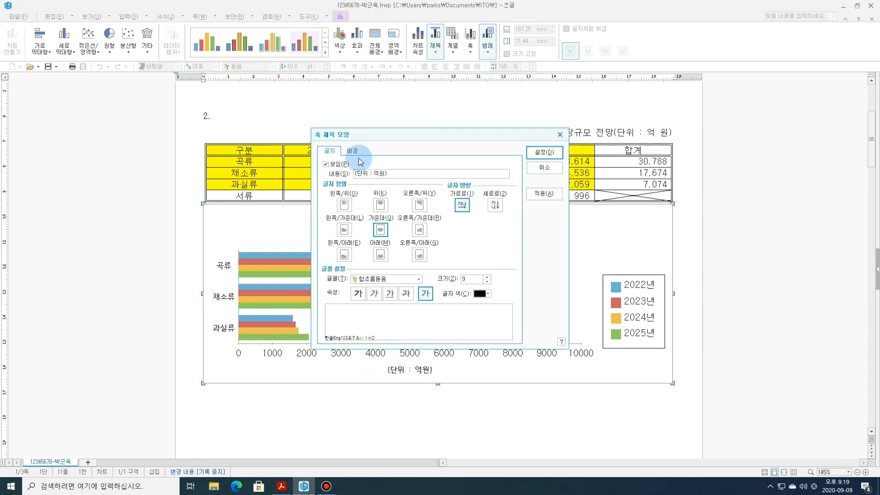
left_click(418, 280)
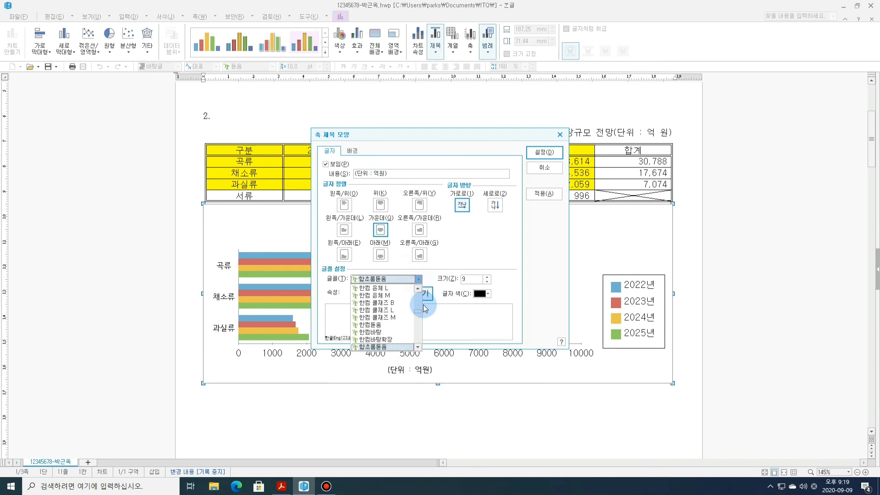
left_click_drag(418, 299, 420, 310)
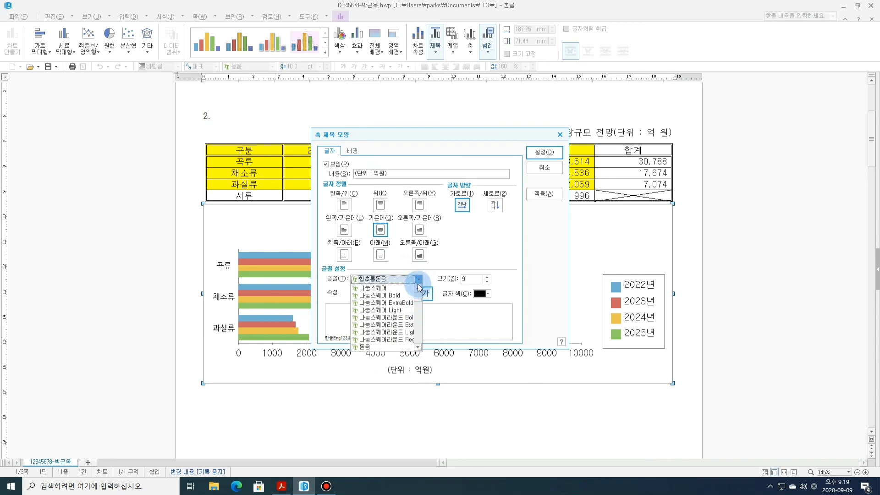
left_click(418, 288)
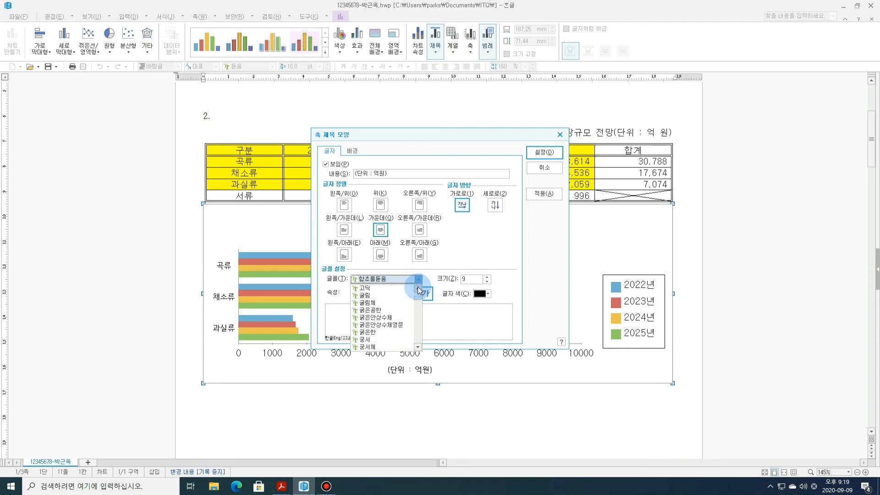
left_click(365, 295)
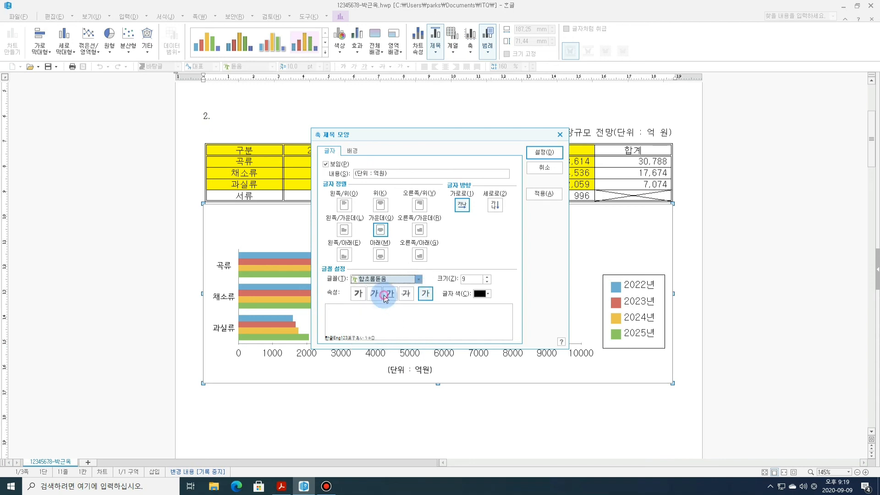
left_click(487, 277)
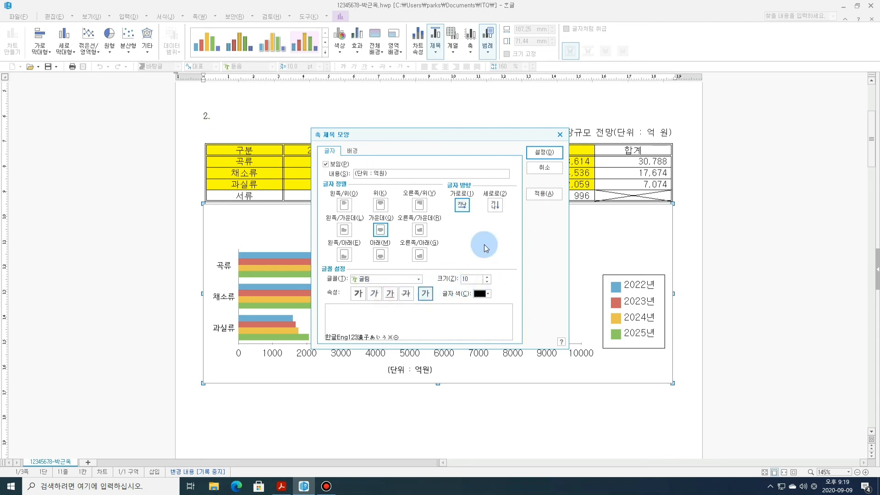
left_click(544, 151)
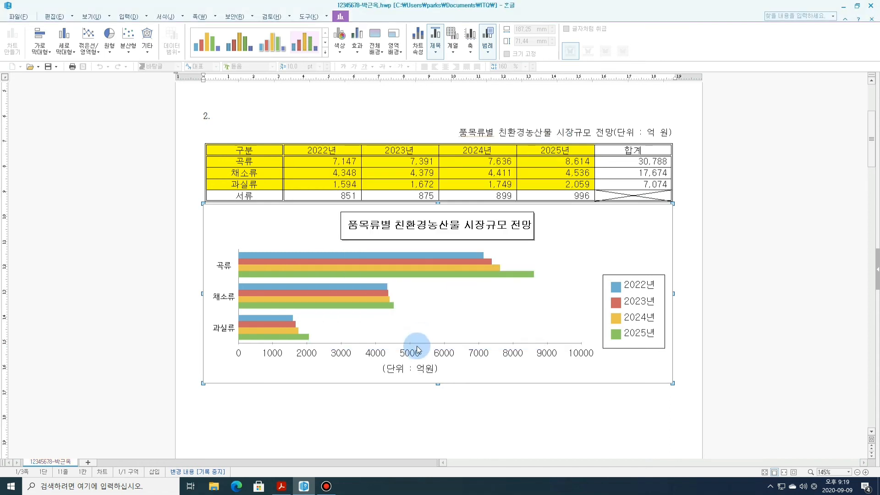
Set the vertical category axis labels to 굴림, 10 pt, in the 보통 모양 style and apply the settings
double_click(225, 297)
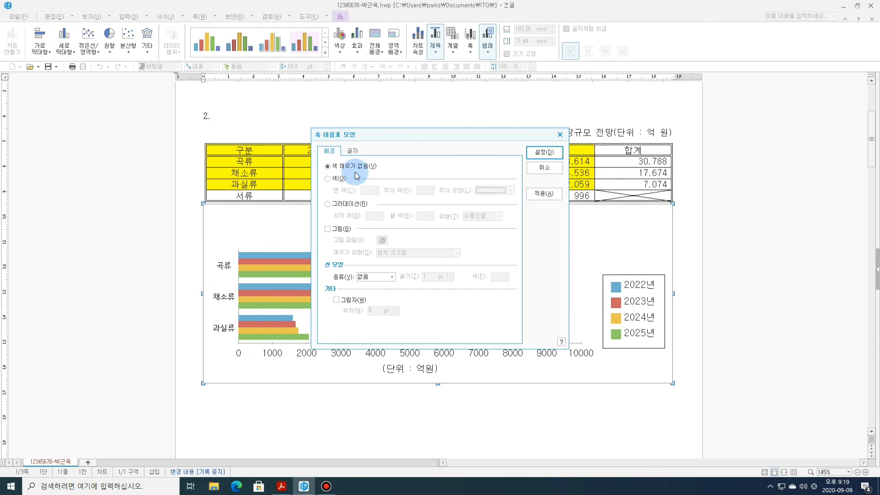
left_click(351, 151)
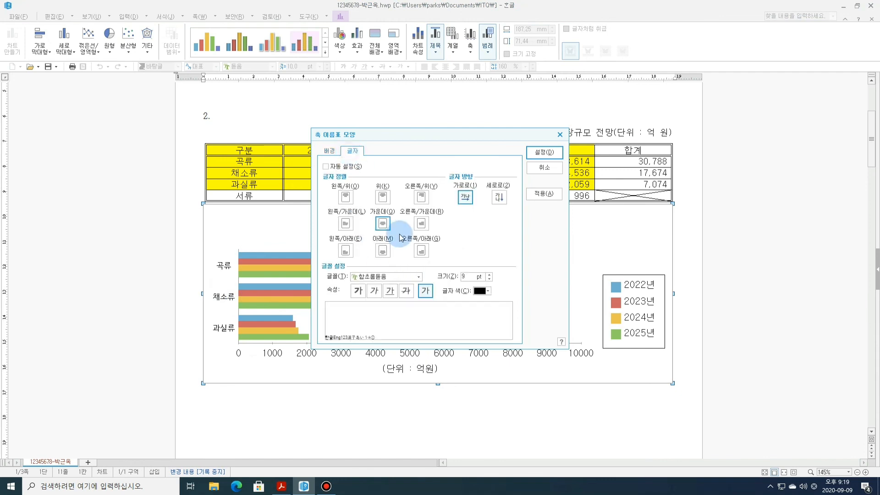
left_click(397, 276)
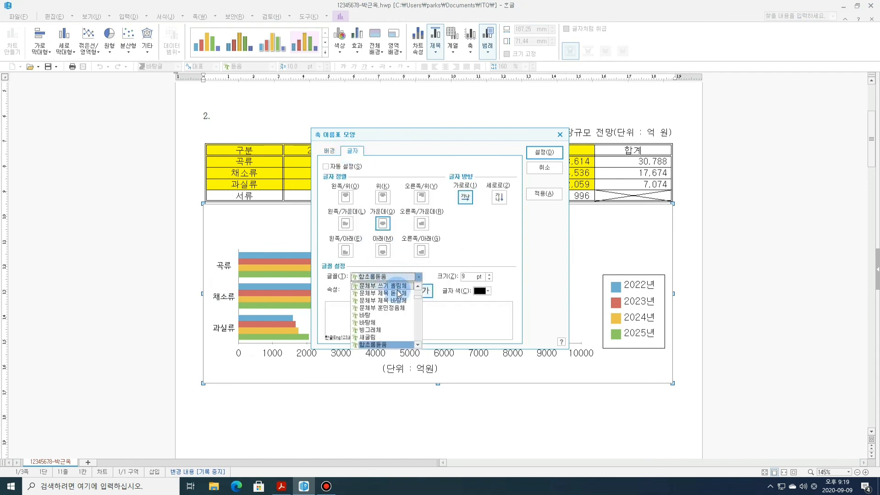
left_click(387, 276)
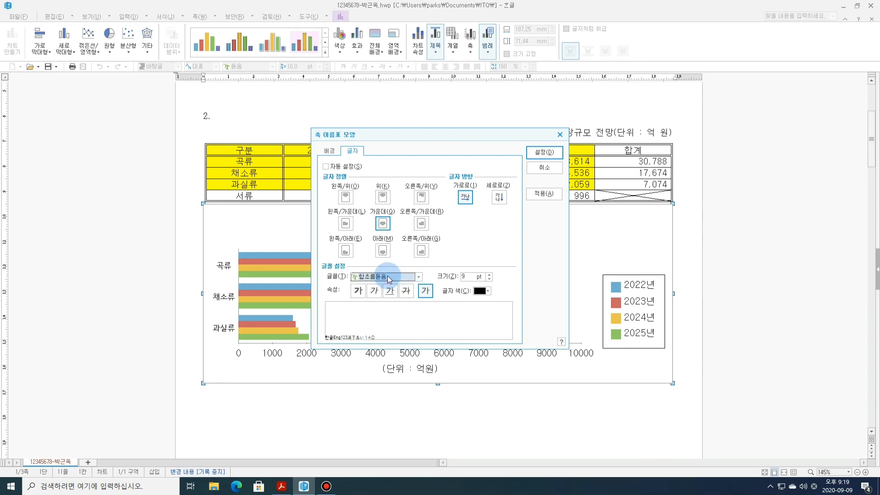
left_click(387, 277)
type("굴림")
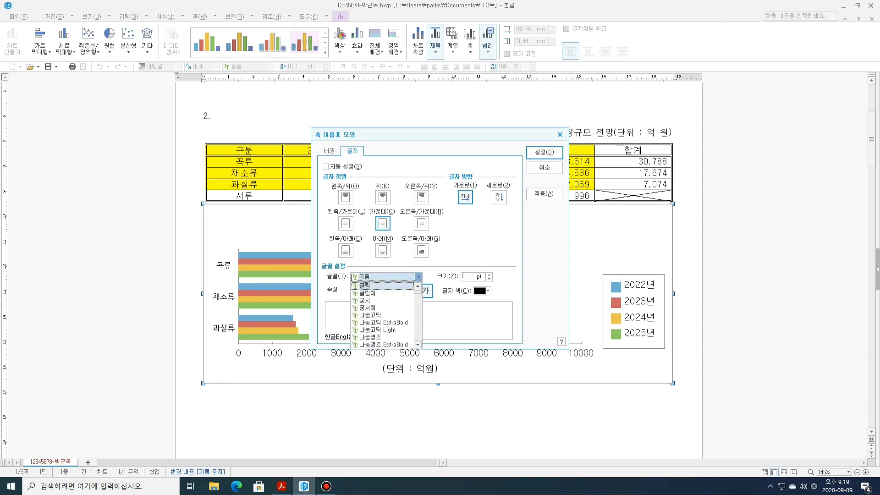
left_click(392, 284)
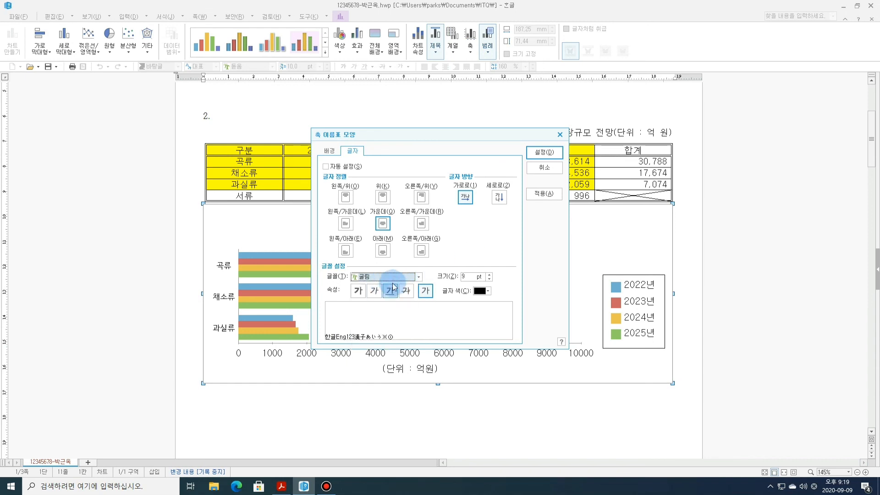
left_click(489, 274)
left_click(427, 290)
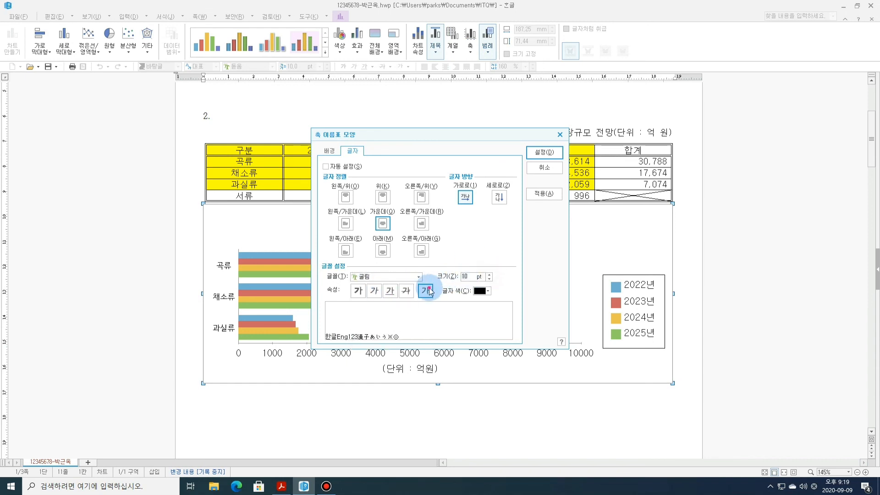
left_click(538, 154)
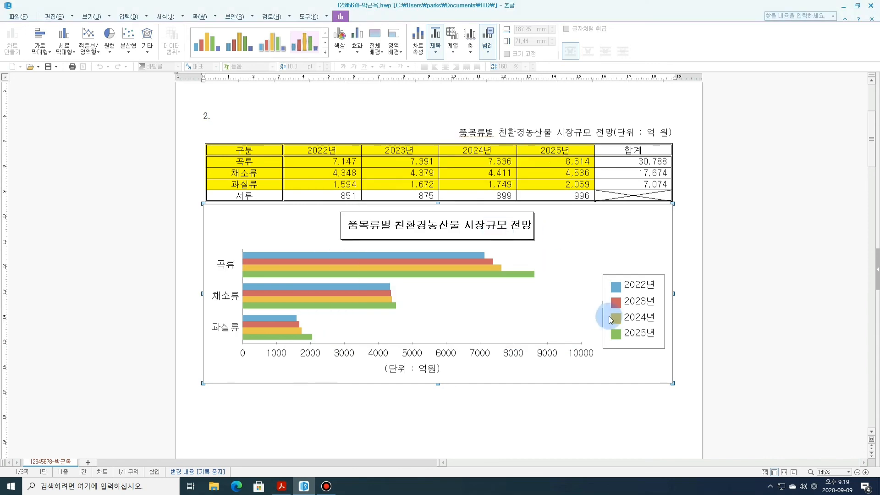
Switch to the exam PDF, check the font condition and the sample's axis title wording, and return to Hangul
key("alt+Tab")
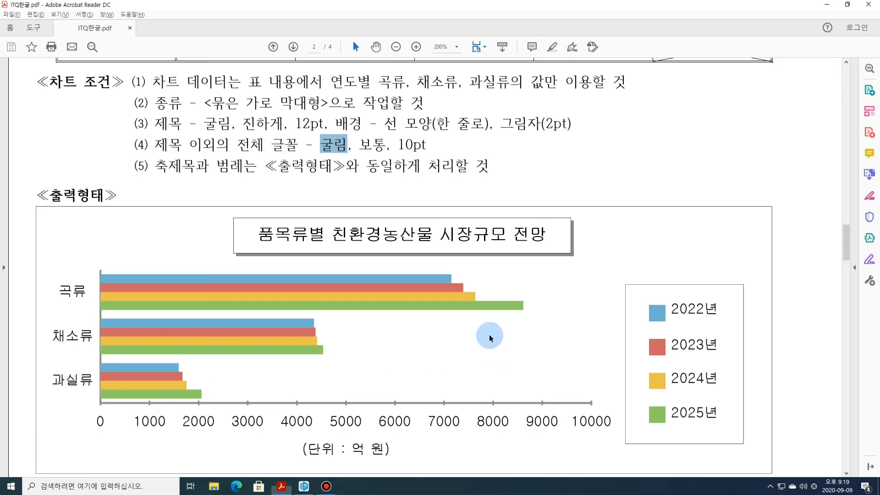
scroll(464, 351, "down", 1)
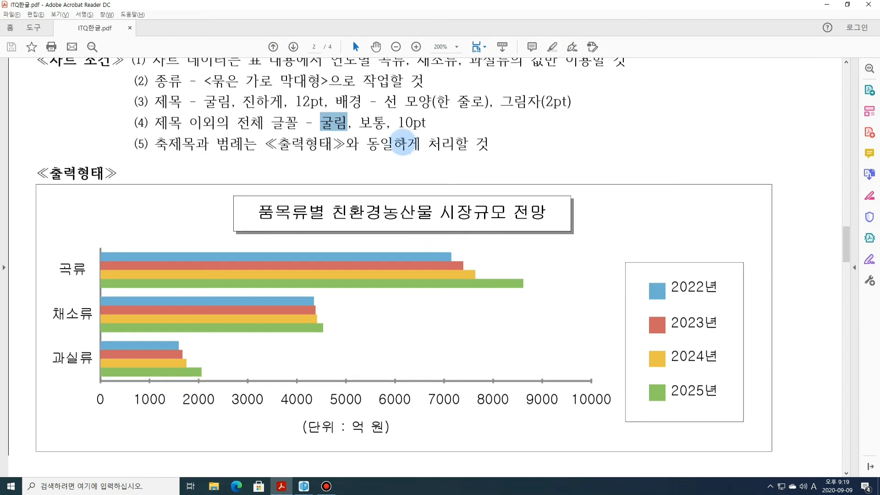
left_click_drag(426, 123, 331, 129)
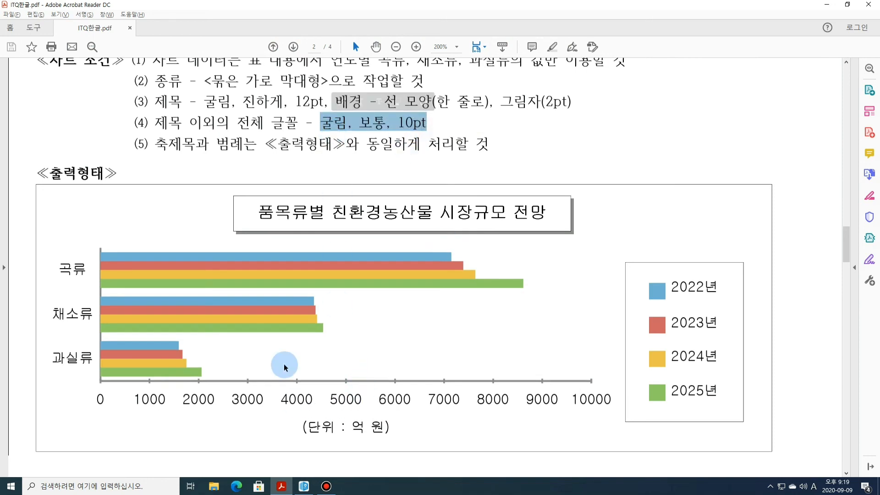
left_click(466, 115)
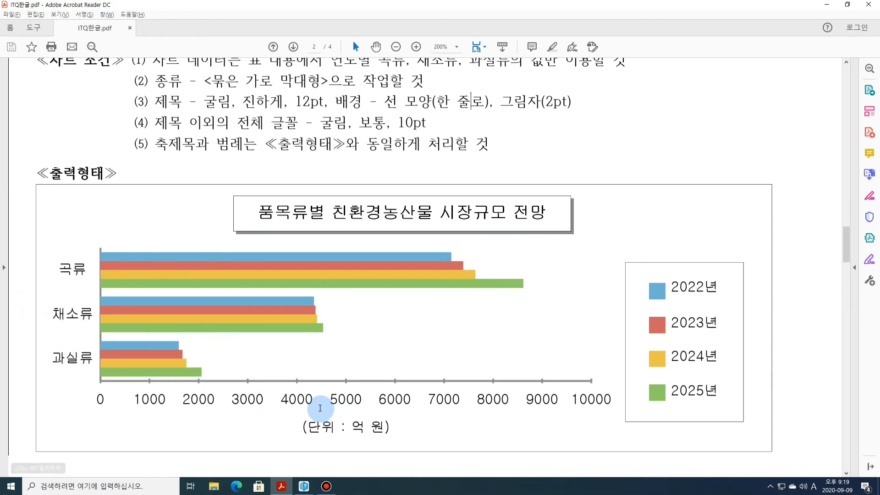
key("alt+Tab")
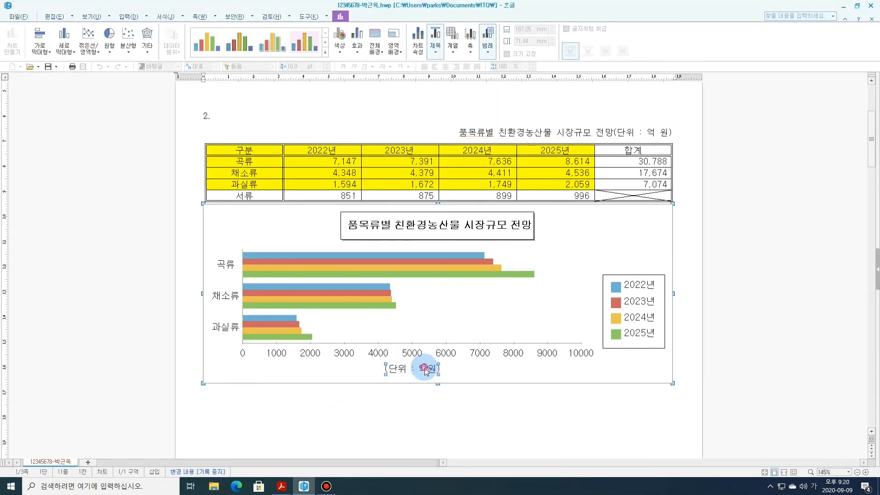
double_click(425, 369)
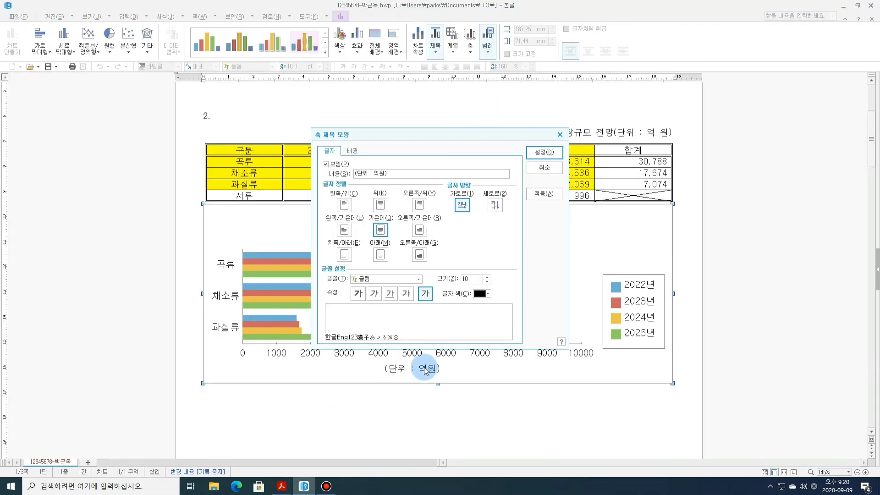
left_click(462, 203)
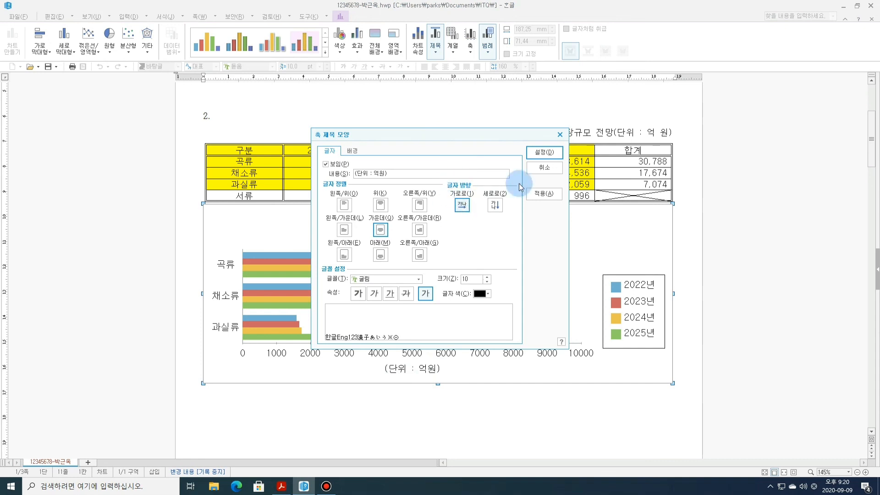
left_click(543, 168)
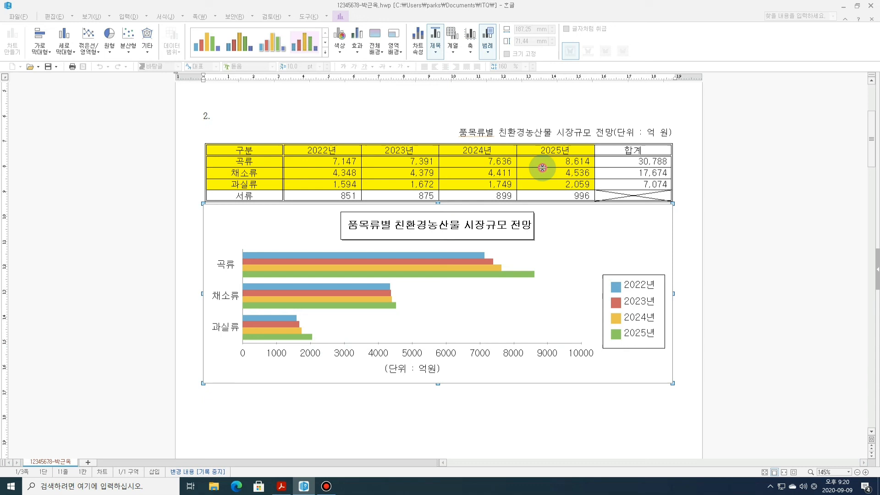
Correct the chart's axis title text to "(단위 : 억 원)" and apply the change
double_click(428, 369)
left_click(380, 173)
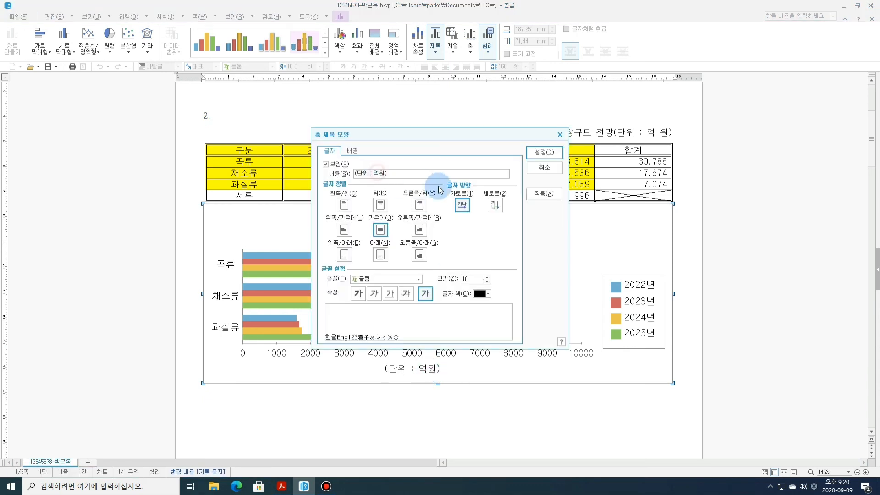
left_click(550, 153)
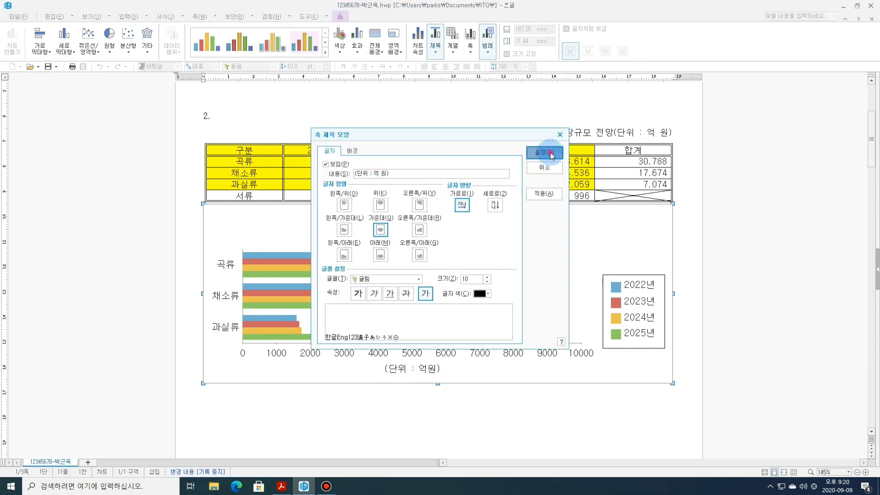
left_click(546, 403)
Review the chart conditions in the exam PDF and compare the Hangul chart with the 출력형태 sample
key("alt+Tab")
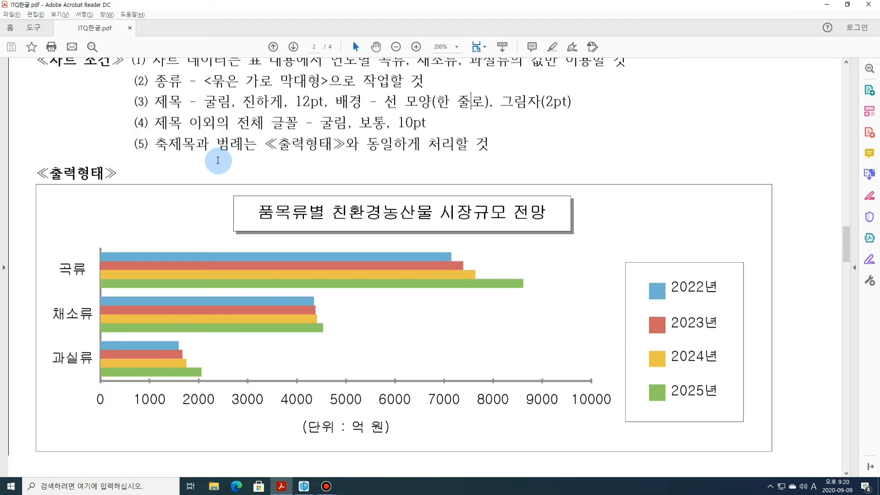
scroll(412, 229, "up", 1)
left_click_drag(159, 84, 504, 170)
left_click(506, 176)
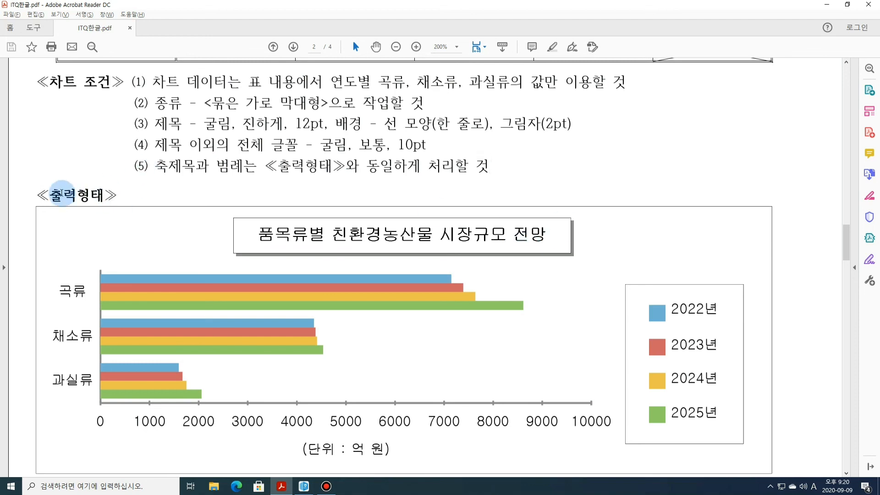
left_click_drag(37, 195, 123, 195)
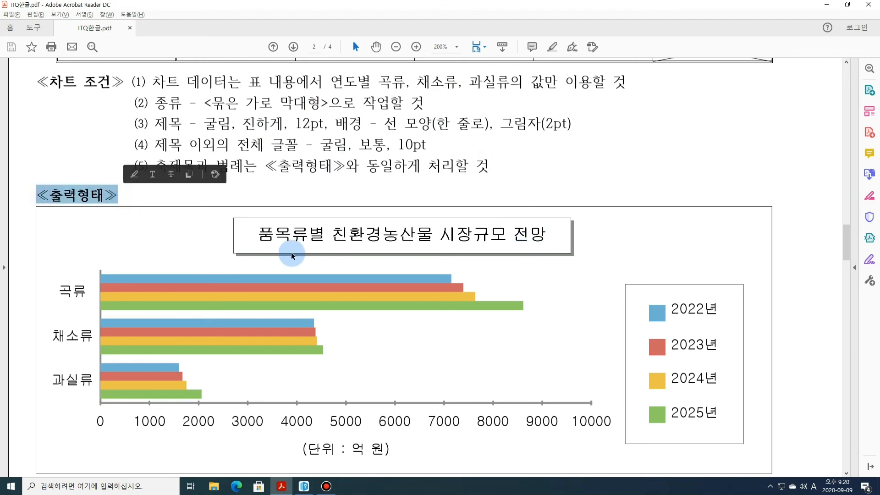
key("alt+Tab")
left_click(701, 309)
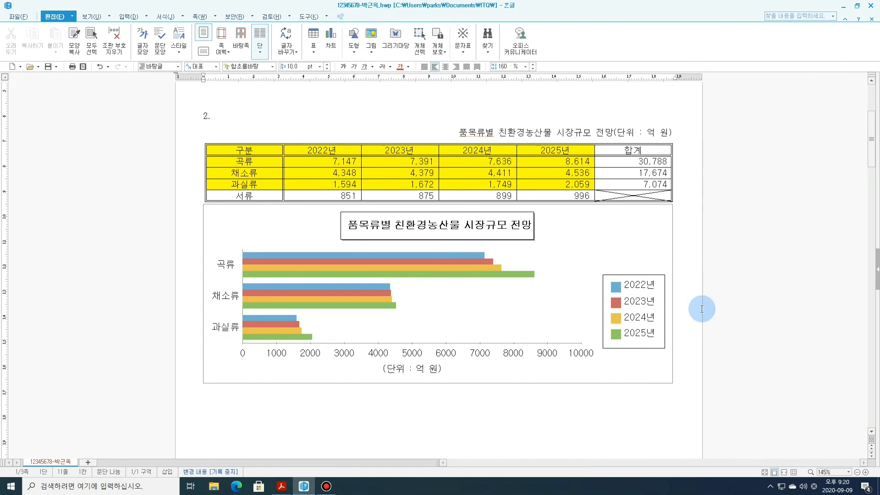
key("alt+Tab")
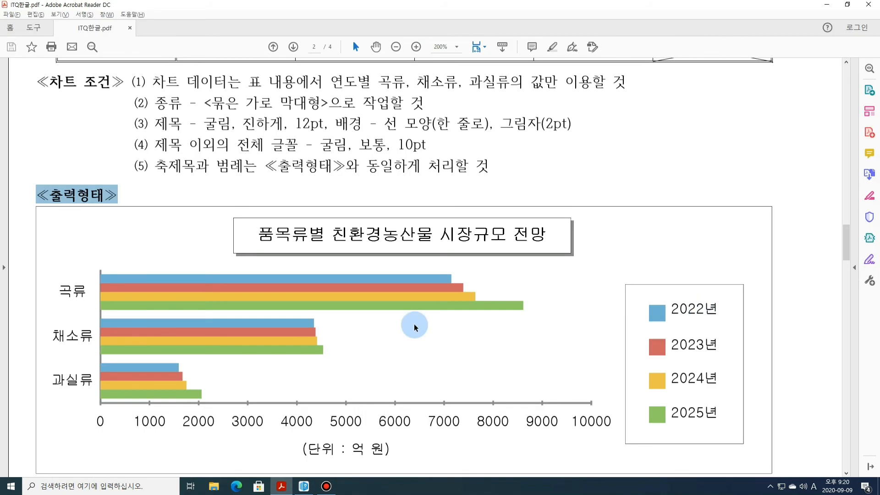
key("alt+Tab")
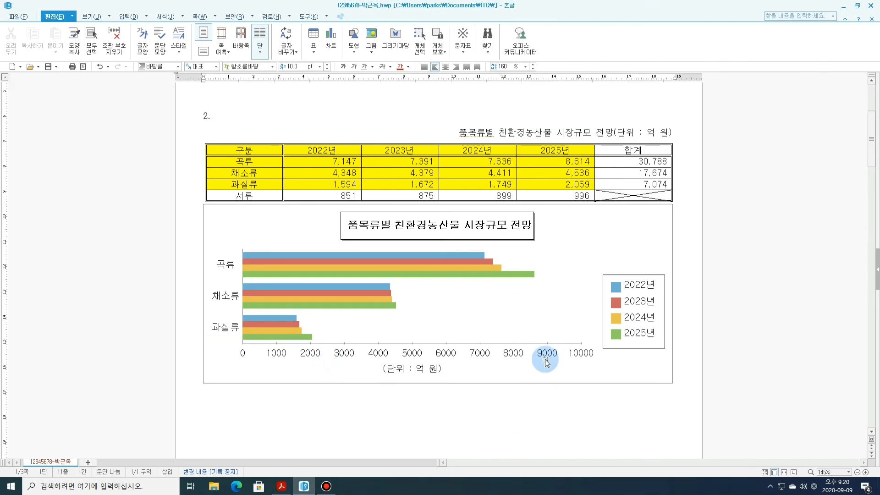
key("alt+Tab")
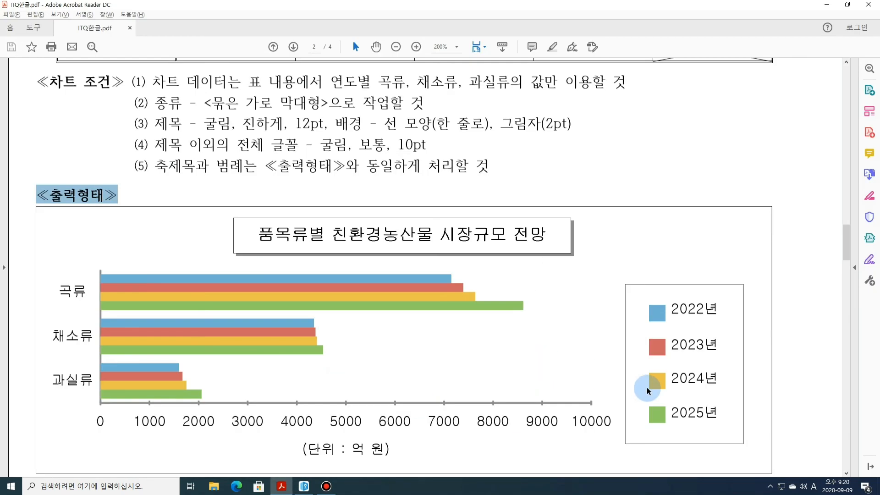
key("alt+Tab")
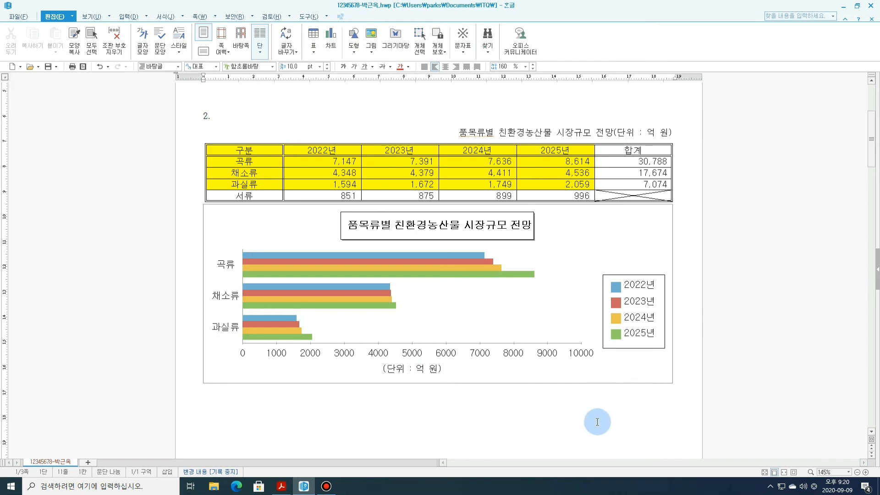
scroll(596, 422, "up", 6)
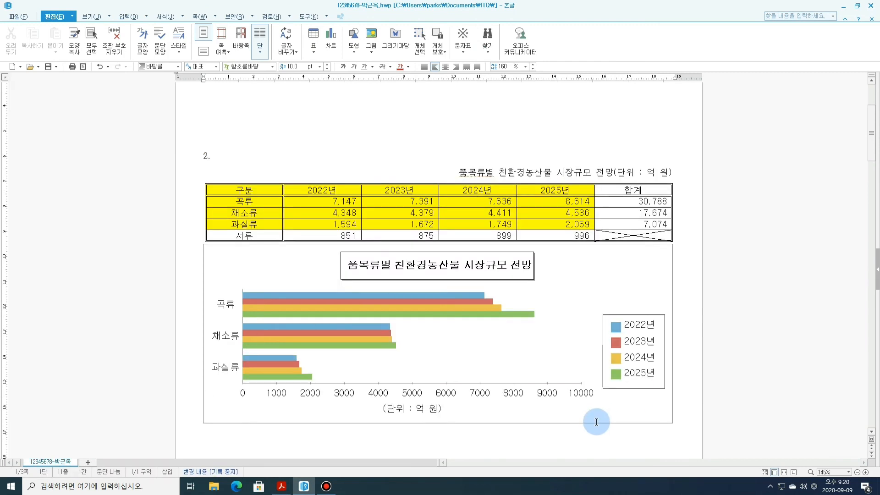
scroll(596, 422, "down", 3)
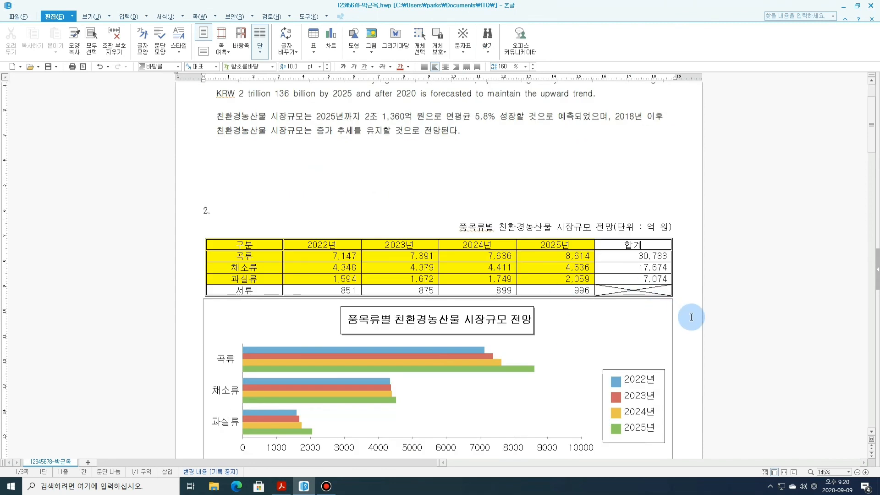
scroll(691, 317, "down", 12)
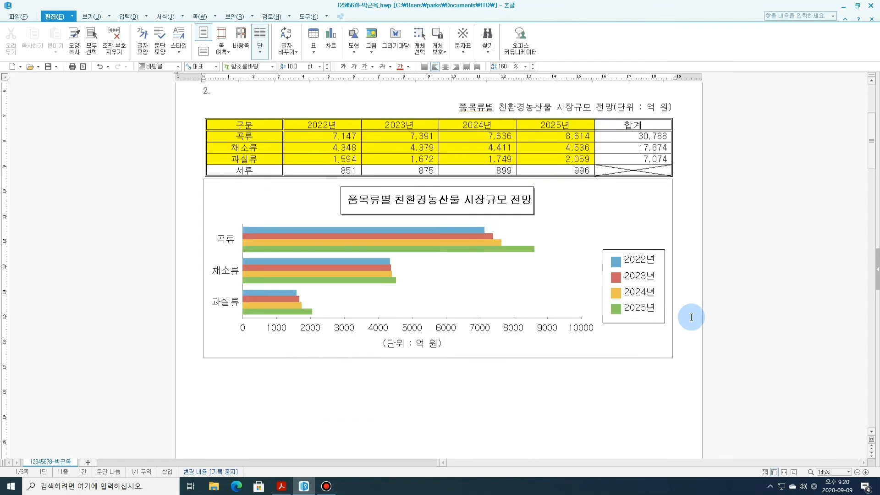
scroll(608, 344, "up", 12)
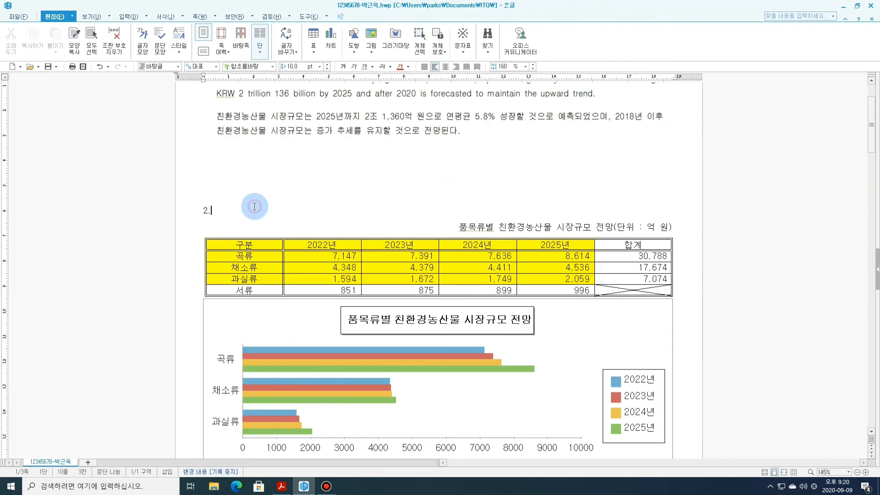
scroll(687, 240, "up", 3)
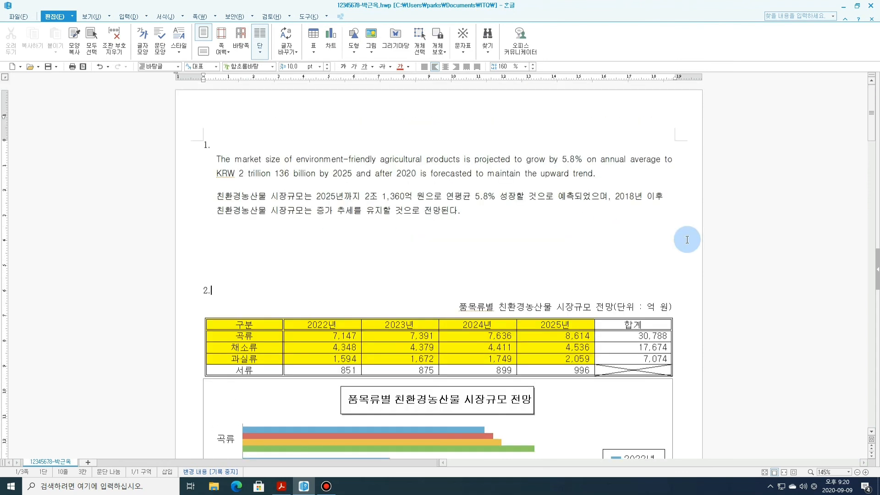
scroll(687, 240, "down", 3)
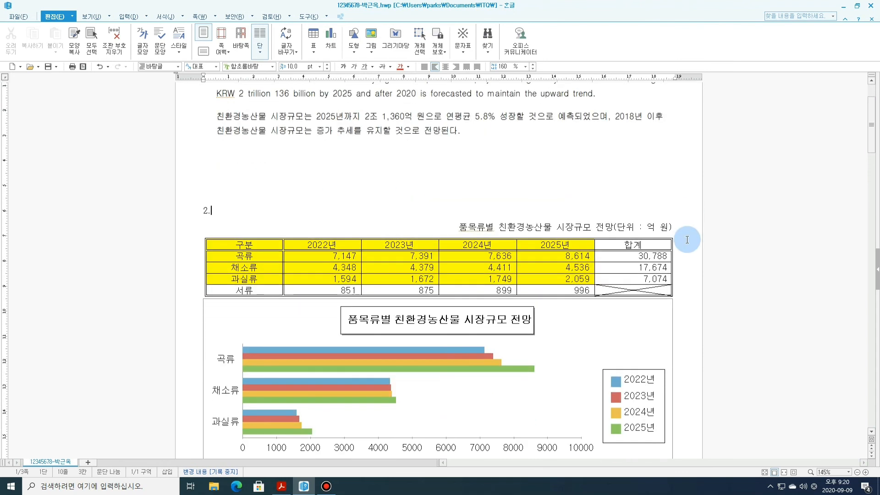